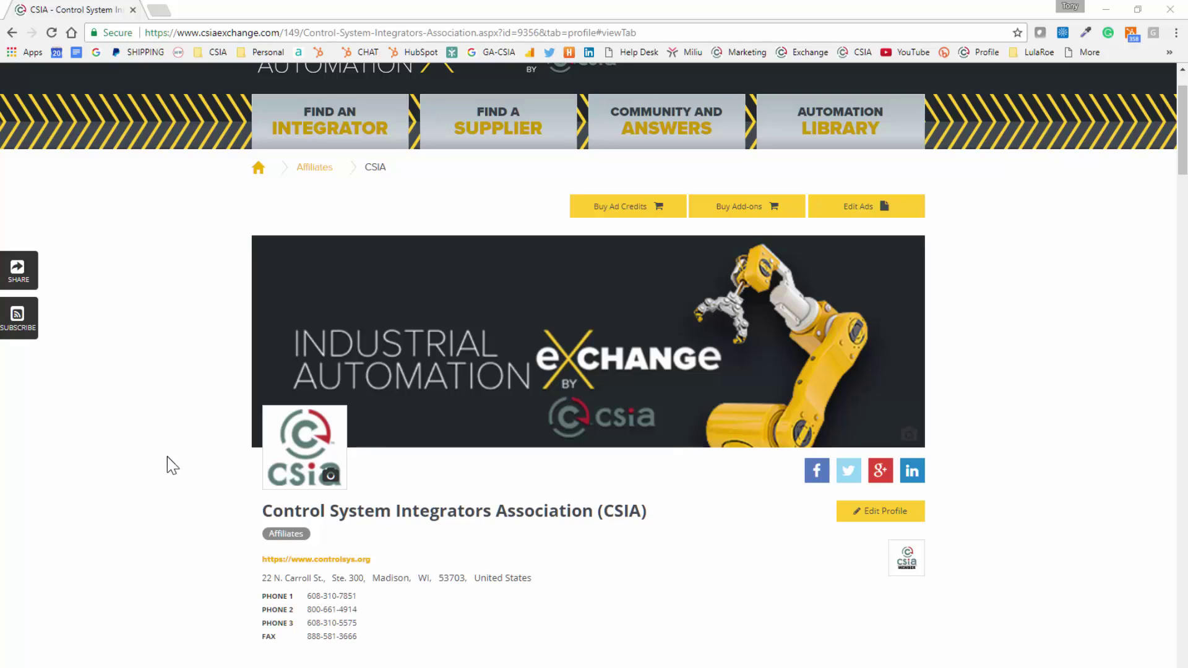
Step: Scroll through the CSIA affiliate profile page to review its contact details and latest updates
scroll(170, 466, up, 2)
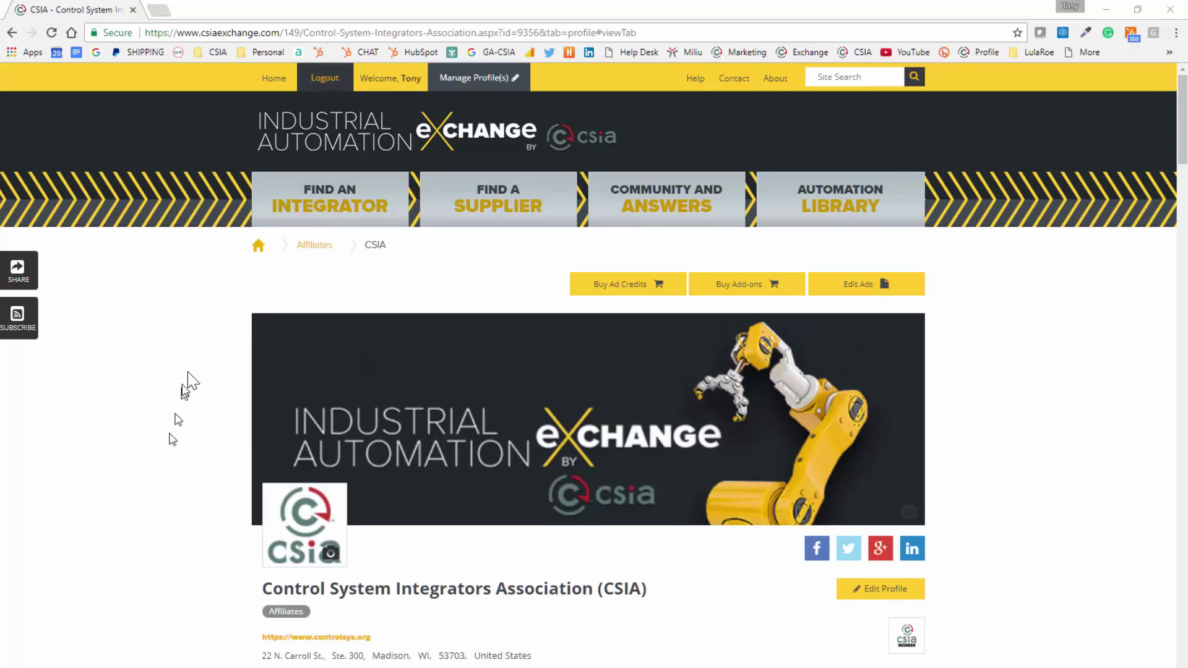
scroll(749, 647, down, 5)
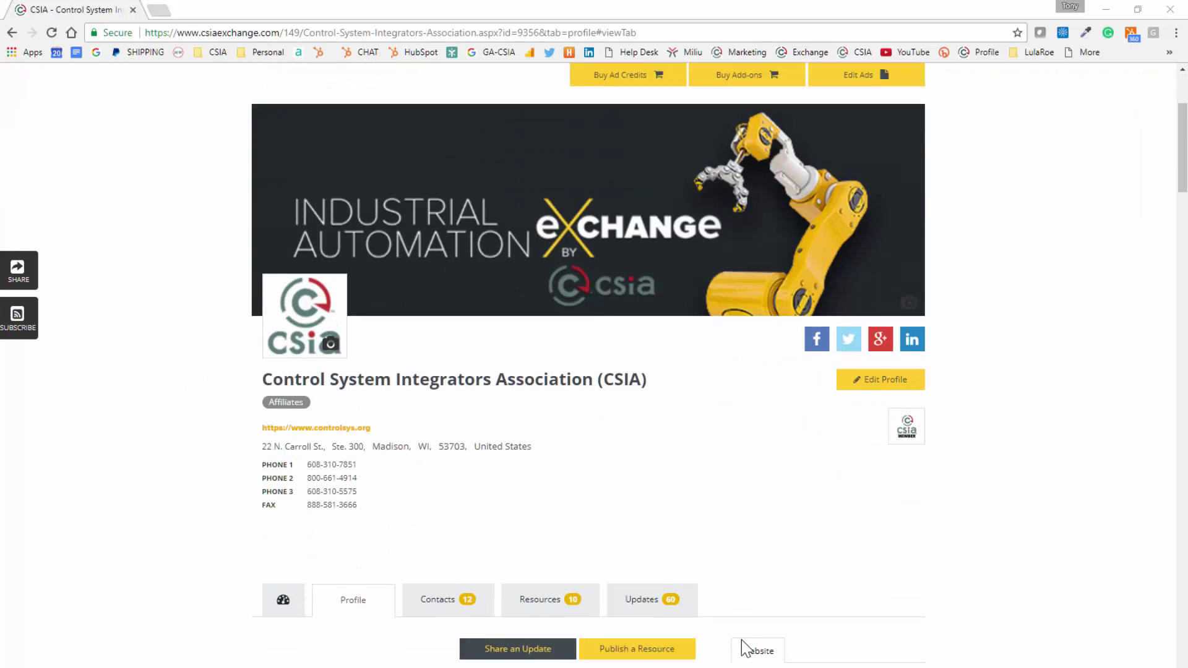
Step: Put the CSIA profile into edit mode and review General Info fields like established 1994
click(867, 306)
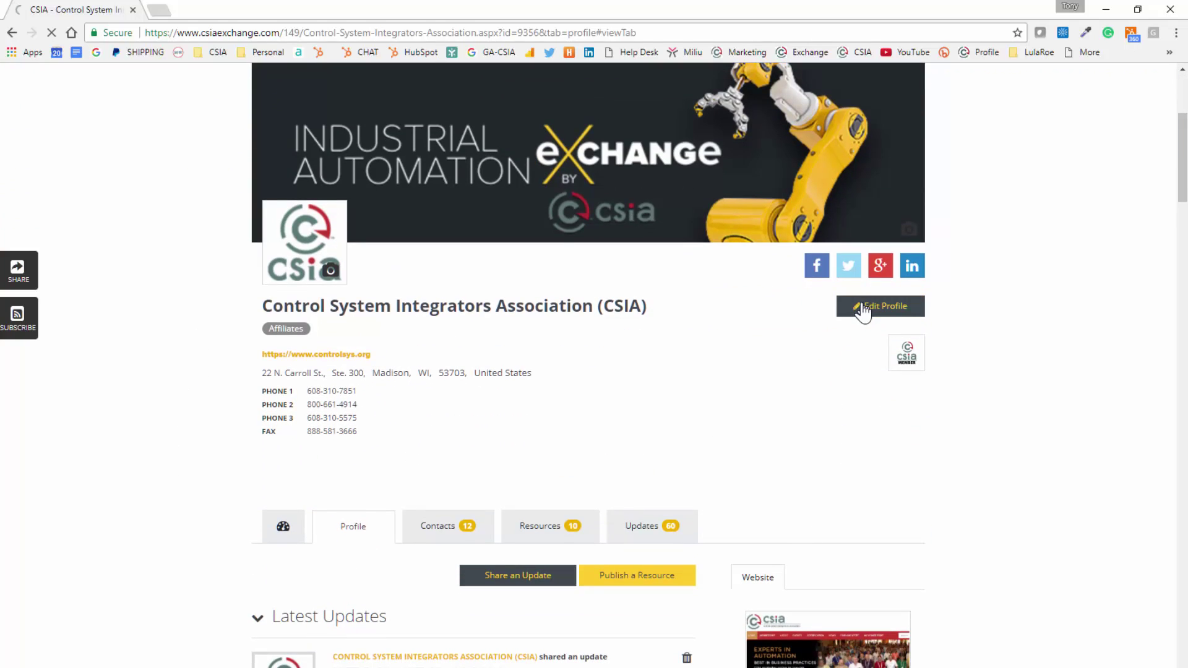
scroll(531, 514, down, 1)
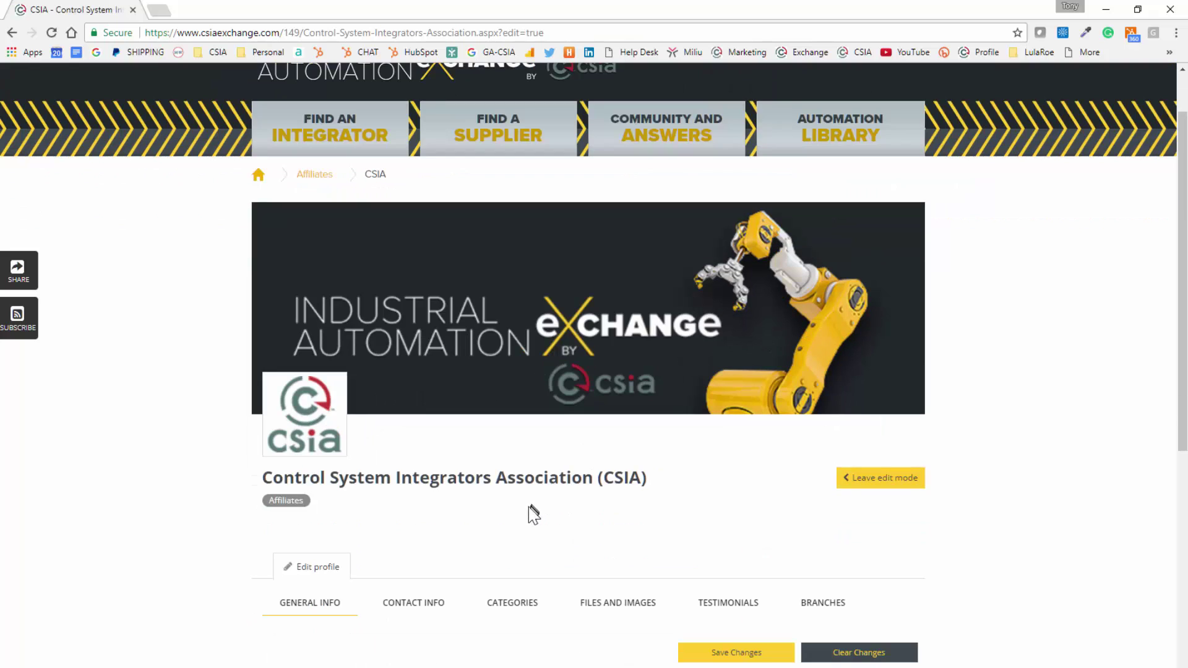
scroll(531, 518, down, 2)
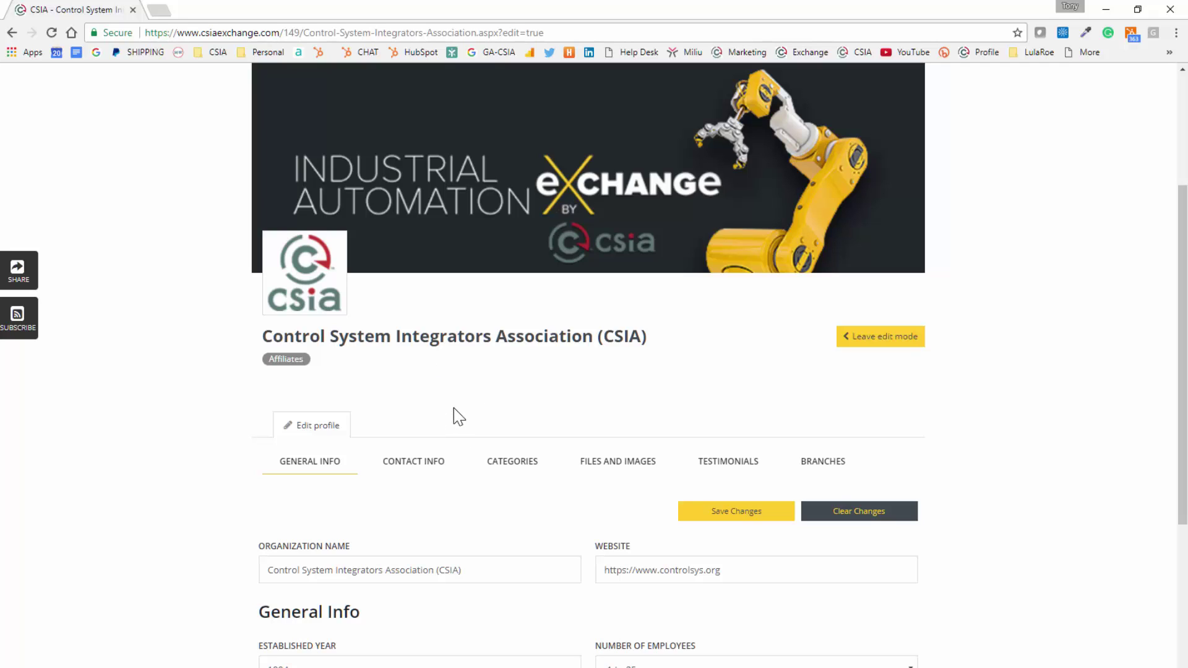
scroll(455, 409, down, 1)
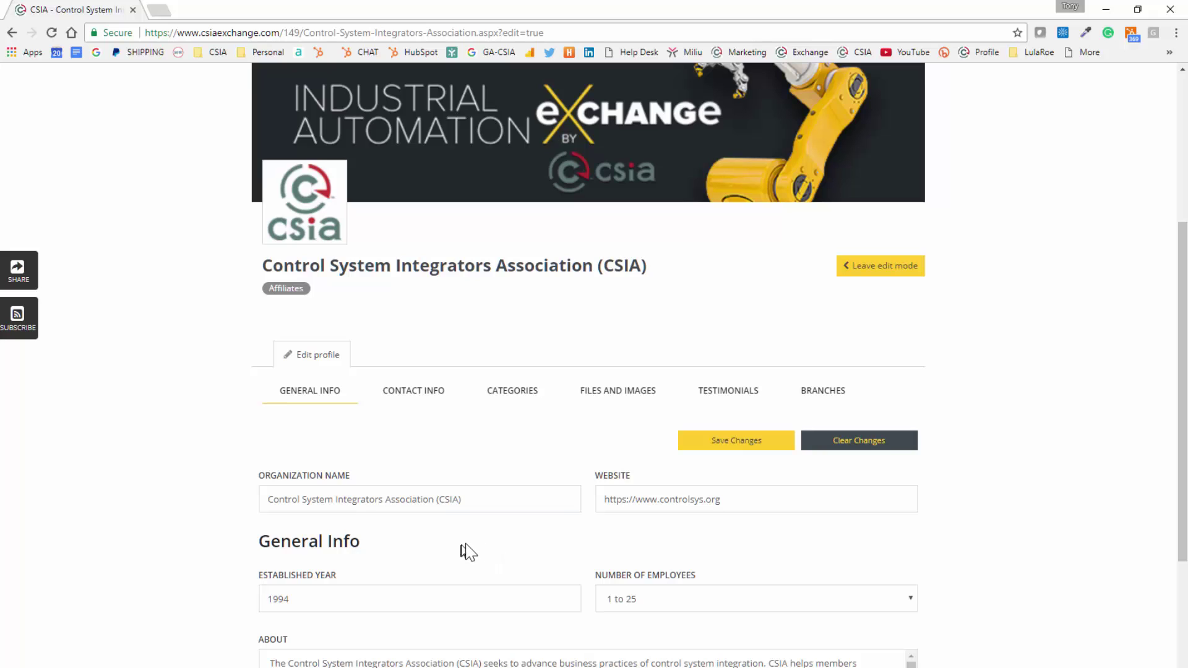
Step: Review the About text, select its first paragraph, and save the General Info
scroll(464, 548, down, 5)
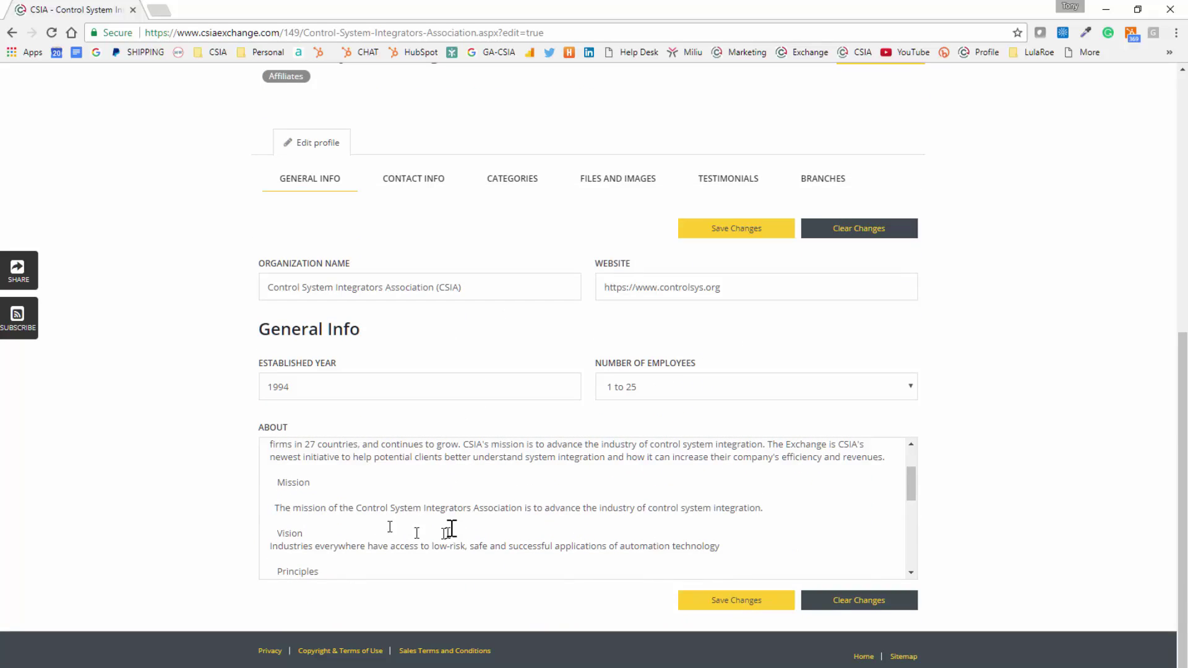
scroll(352, 509, up, 2)
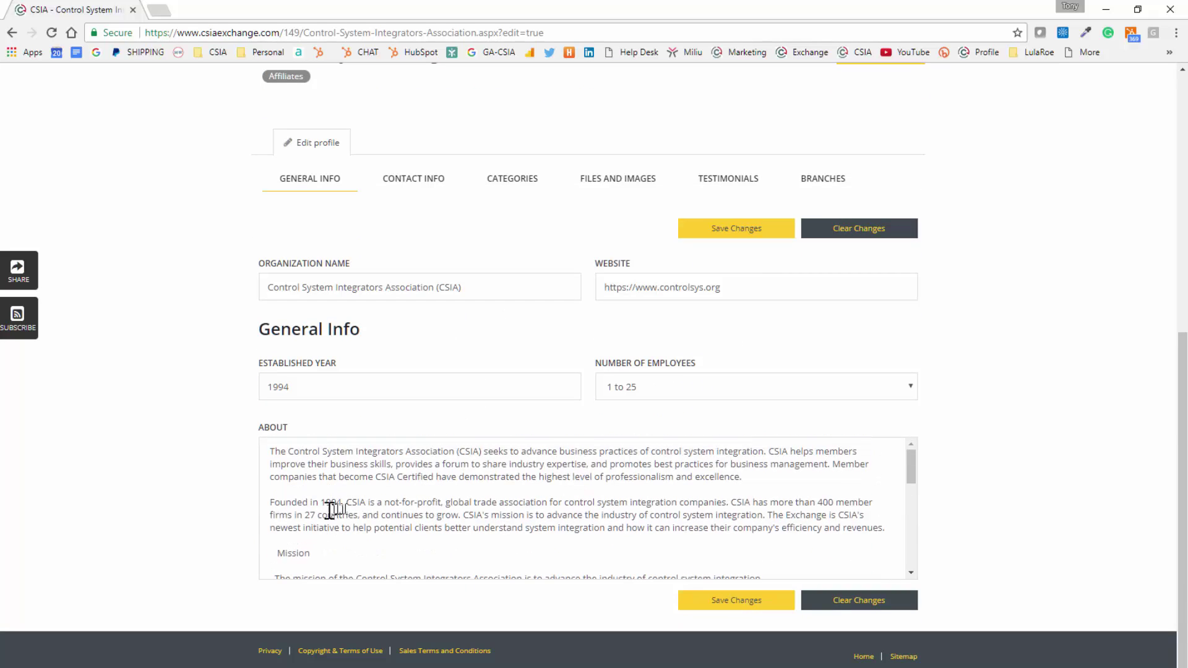
scroll(360, 550, up, 2)
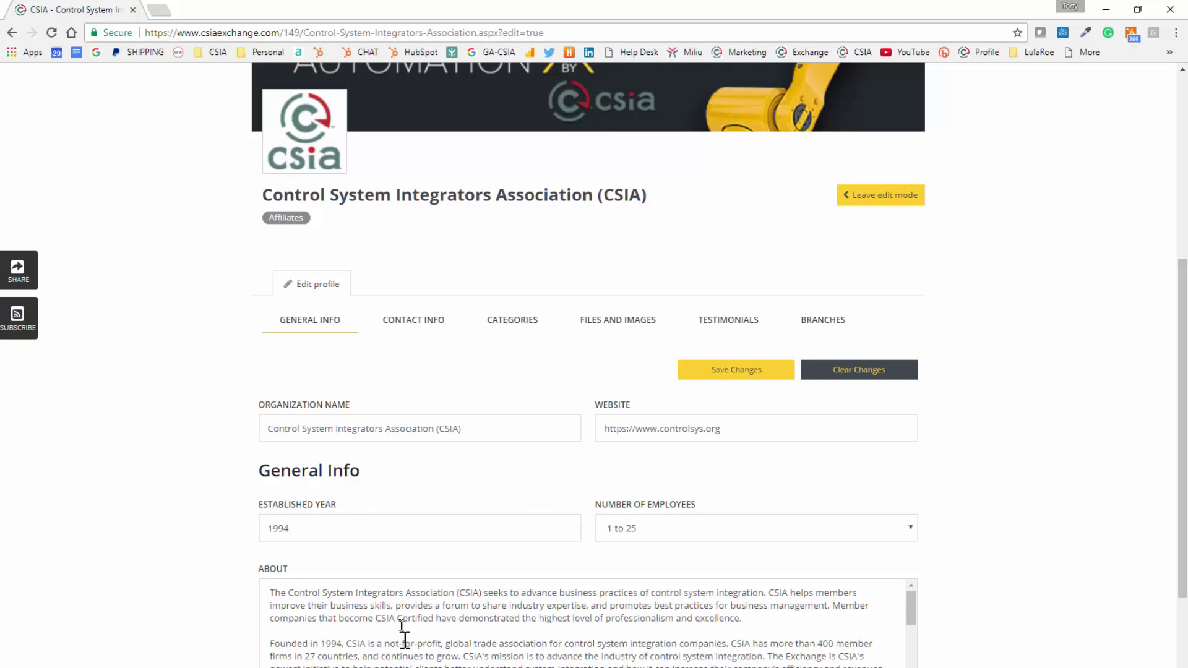
scroll(427, 557, up, 3)
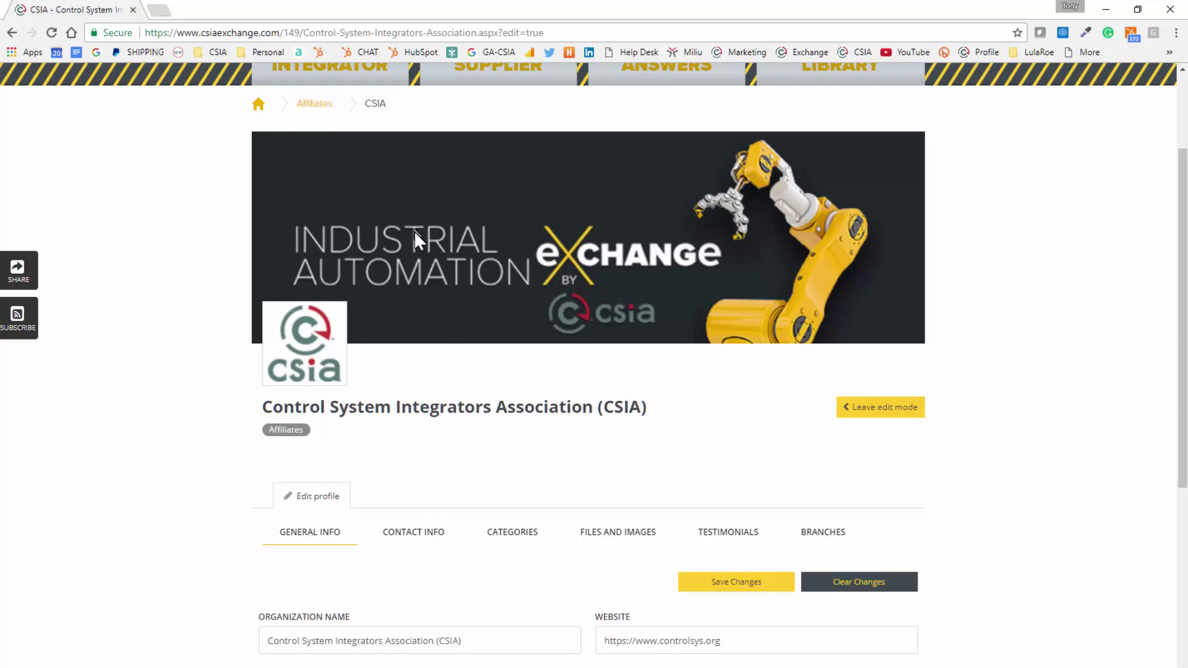
scroll(448, 337, down, 1)
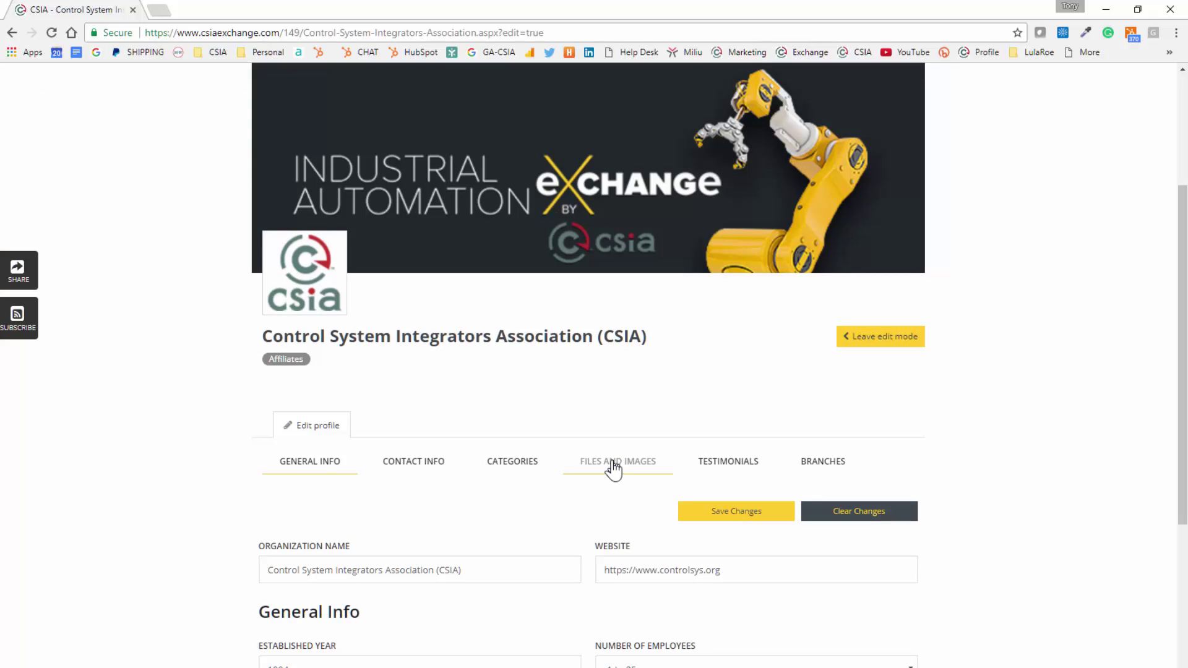
scroll(614, 470, down, 2)
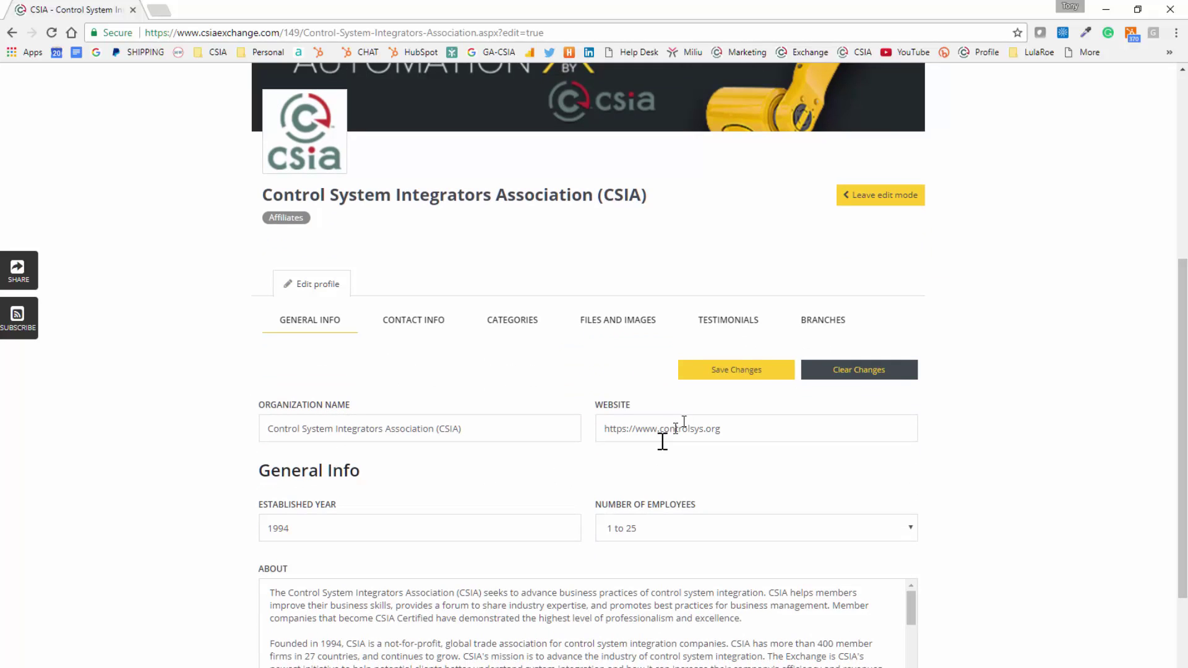
scroll(615, 520, down, 3)
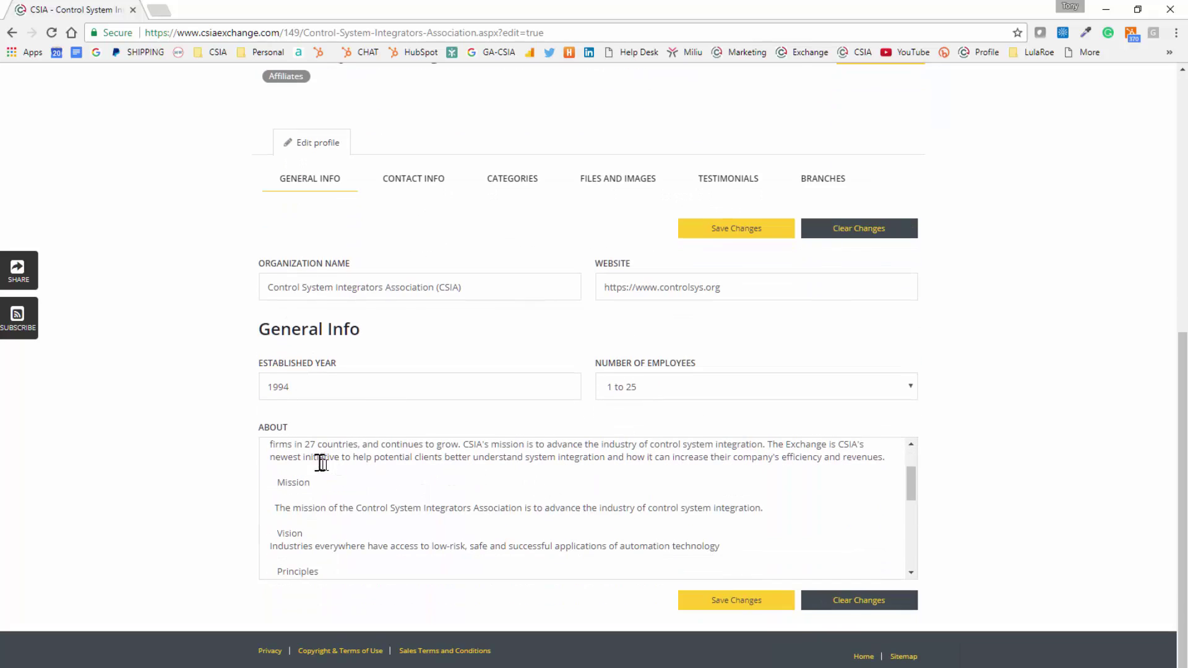
scroll(565, 531, up, 2)
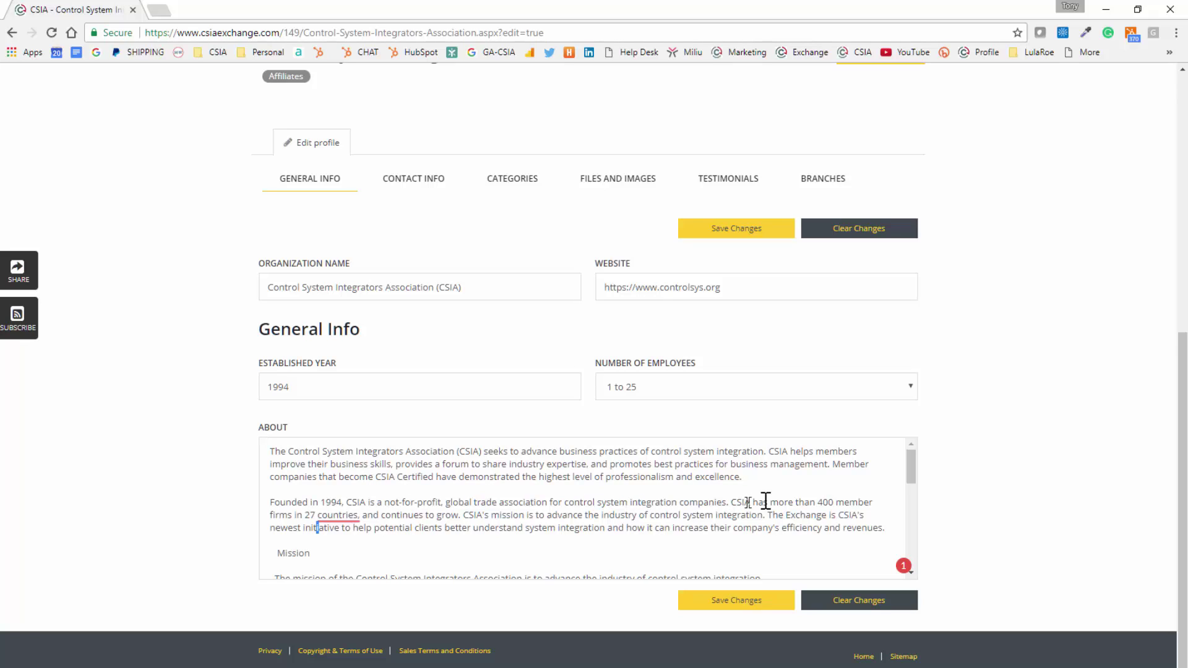
triple_click(315, 478)
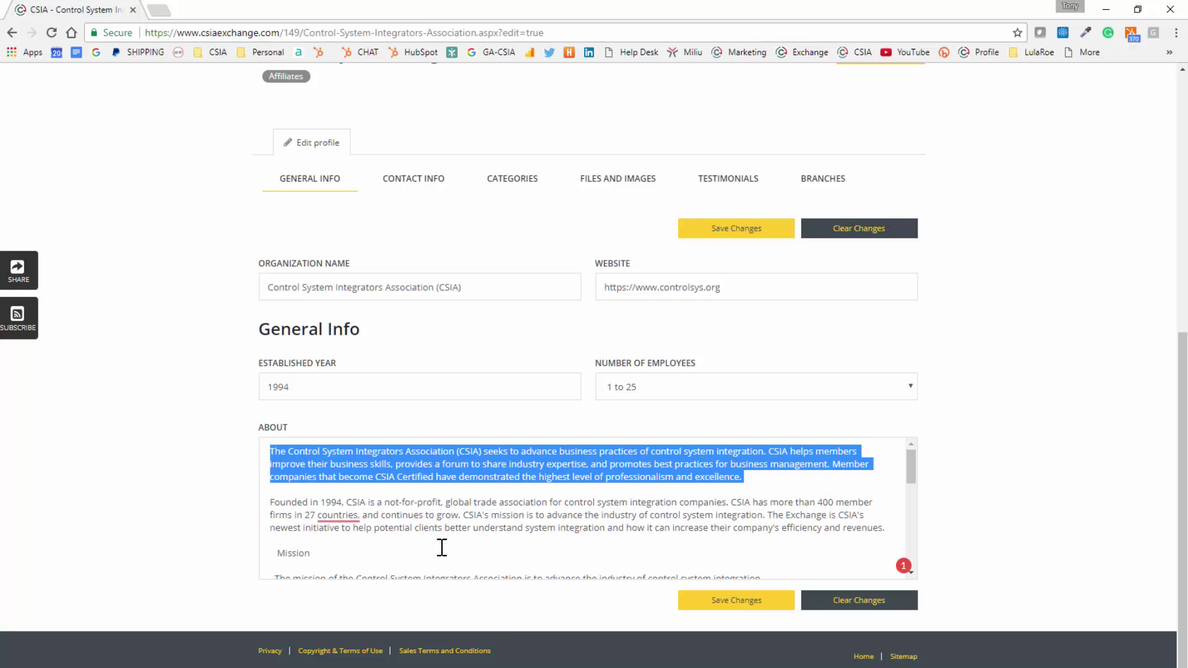
click(743, 604)
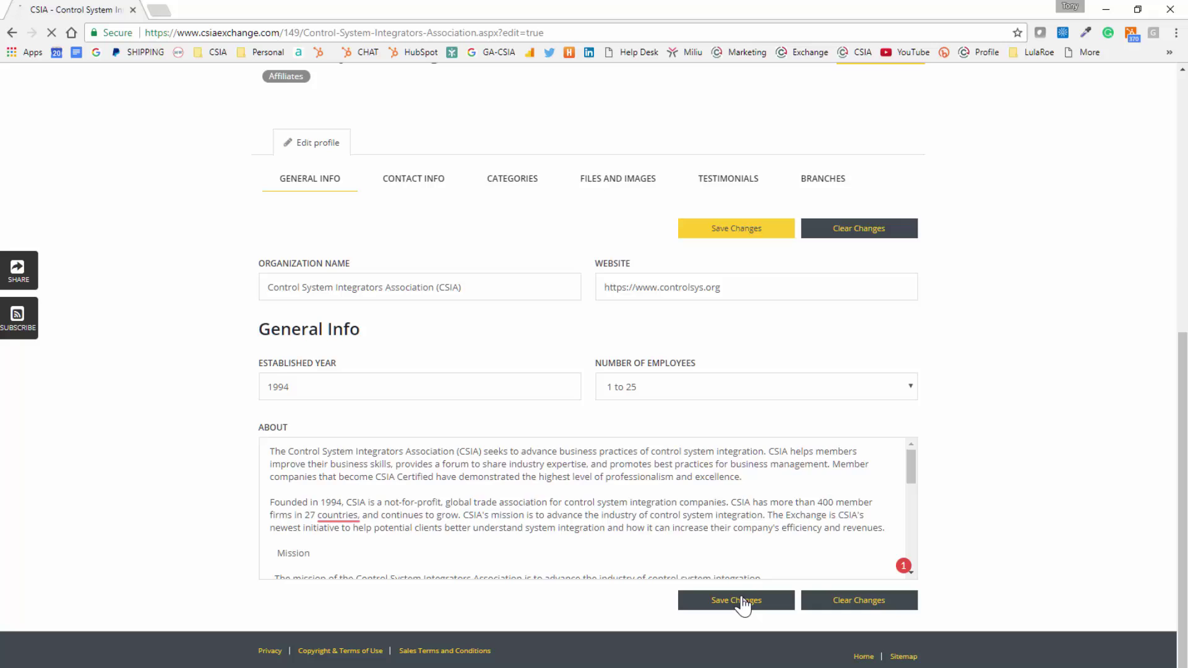
Step: Review Contact Info: address, phone and fax, email, and social media links
scroll(376, 409, down, 5)
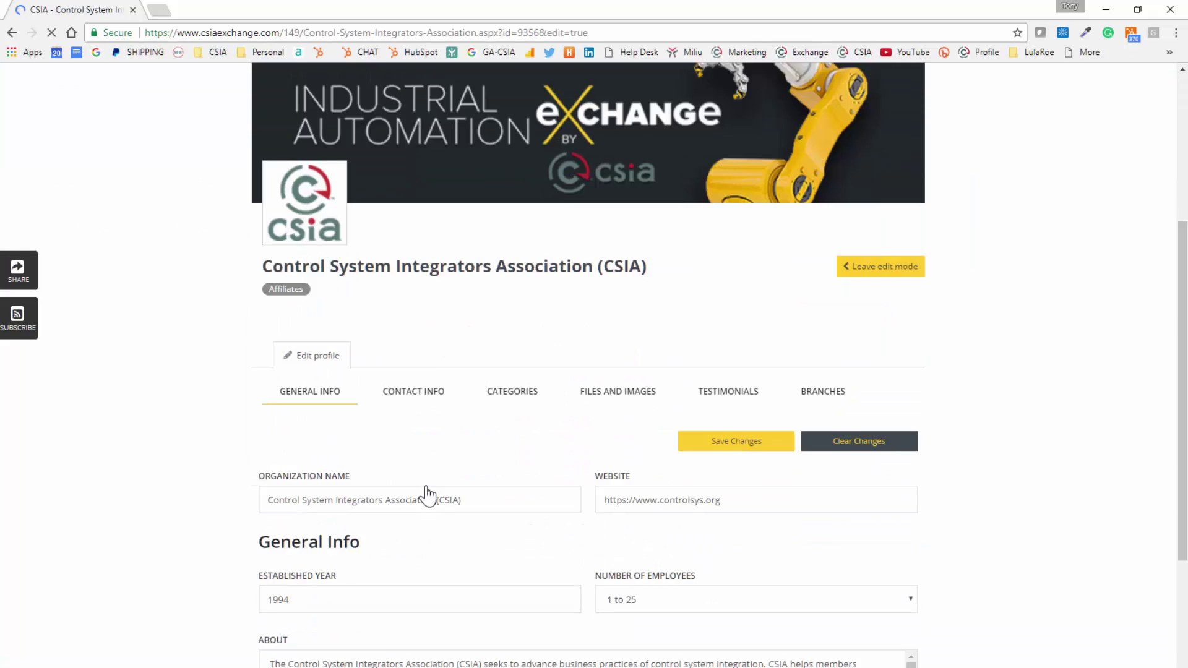
click(401, 322)
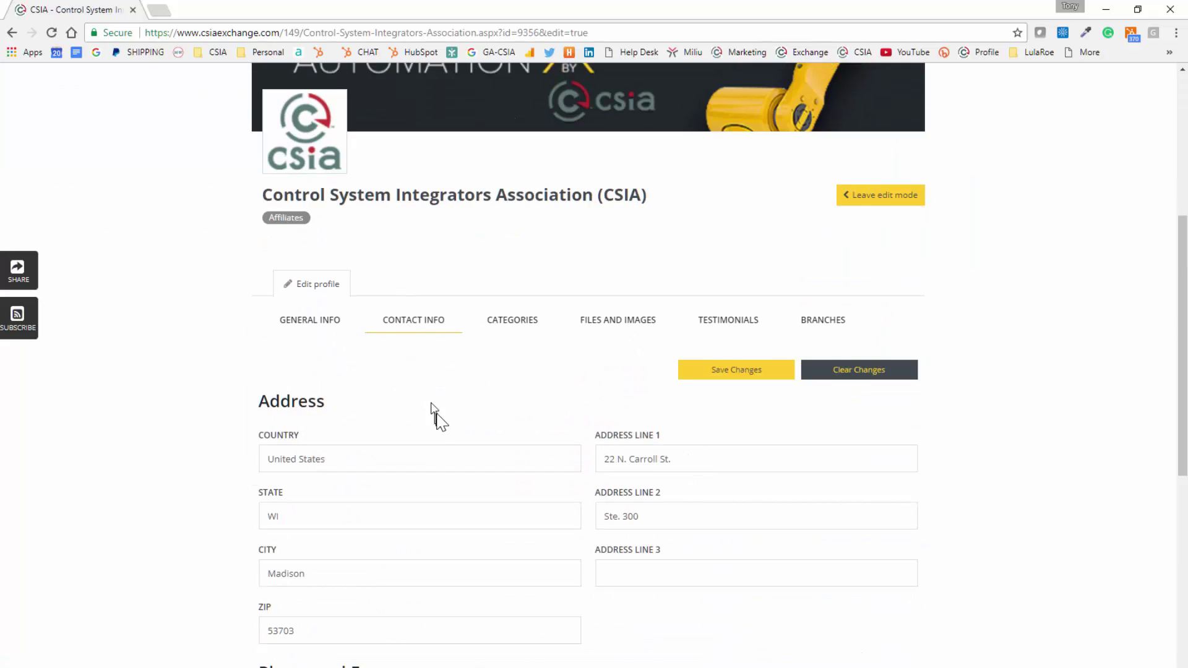
scroll(435, 411, down, 5)
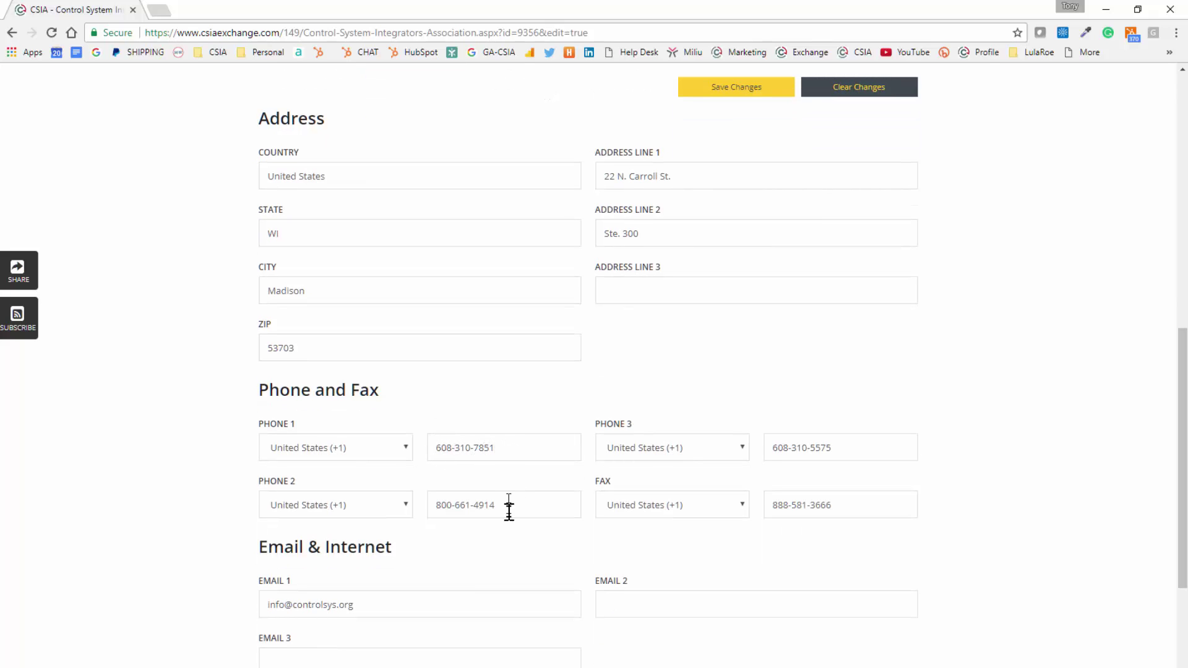
scroll(501, 519, down, 2)
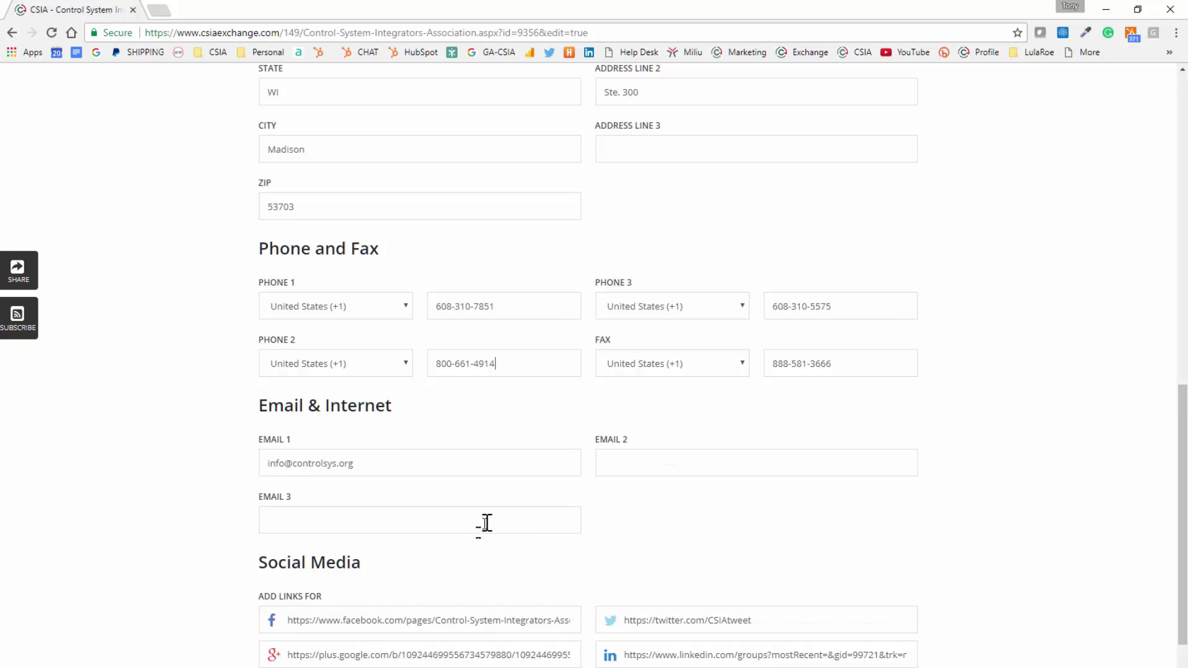
scroll(487, 523, down, 2)
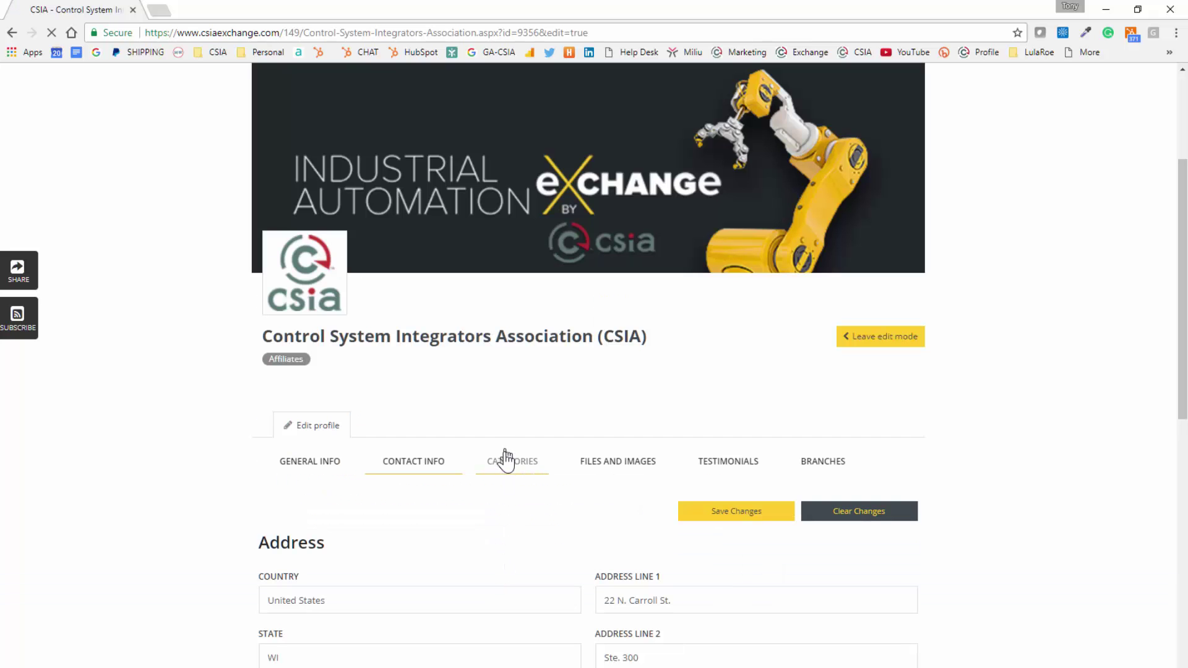
Step: Open Categories and collapse the Service Territories and Industries lists
click(505, 461)
scroll(502, 473, down, 2)
scroll(495, 468, down, 3)
click(265, 319)
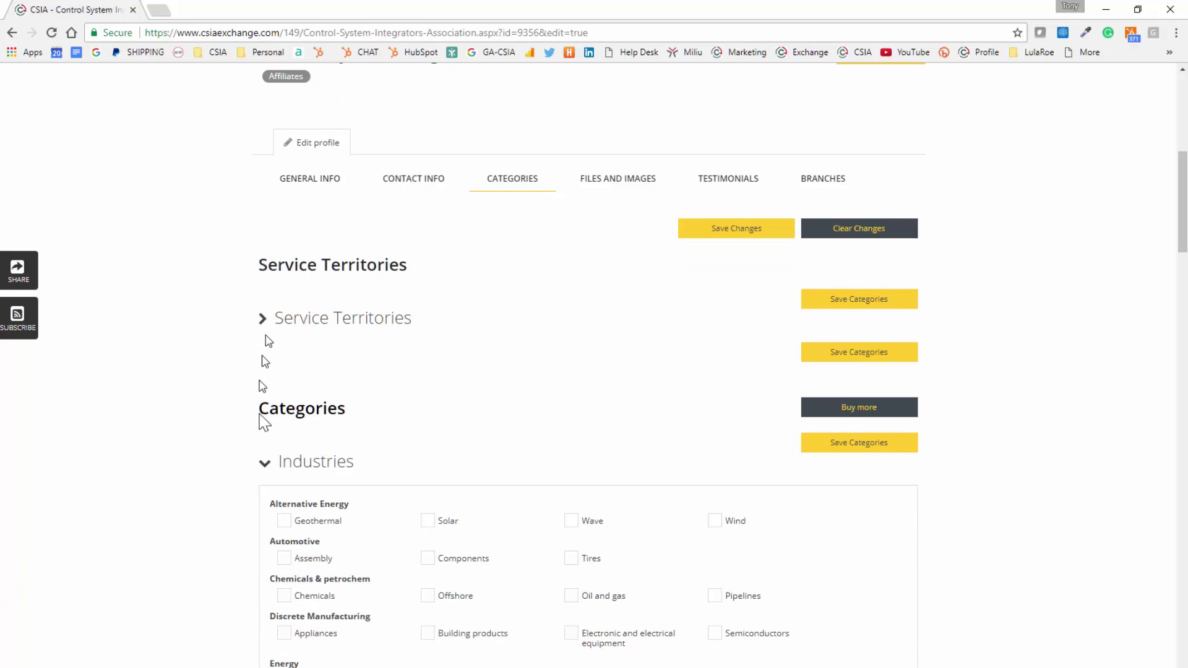
click(262, 468)
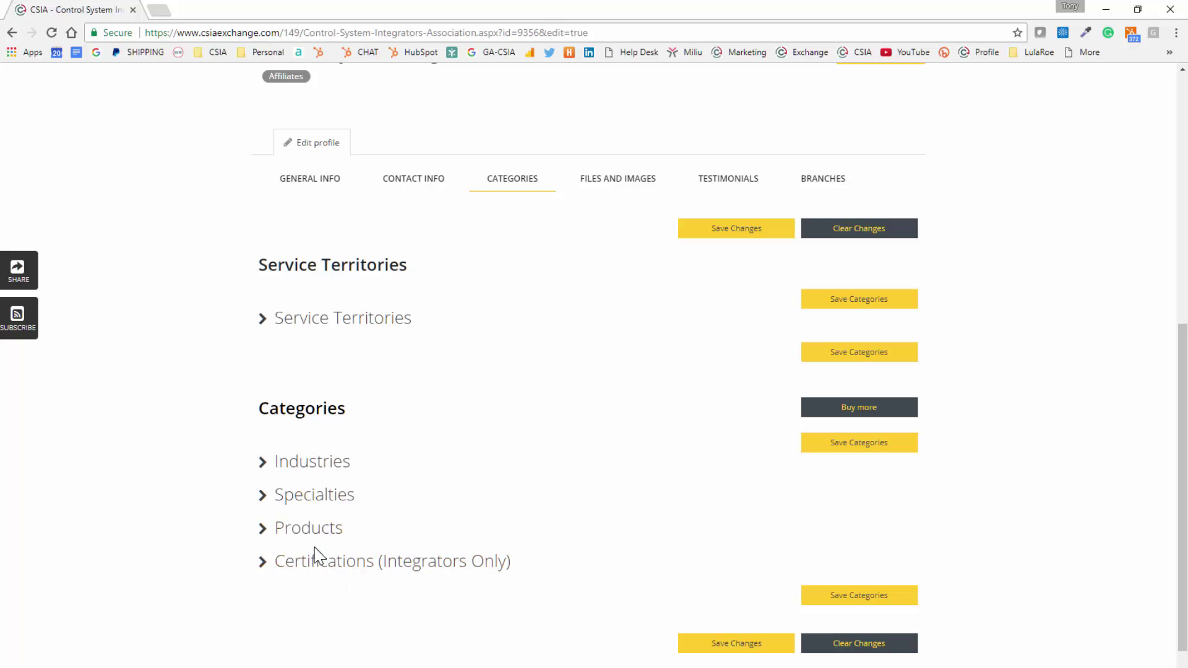
Step: Expand and re-collapse the Service Territories and Industries lists in turn
click(261, 319)
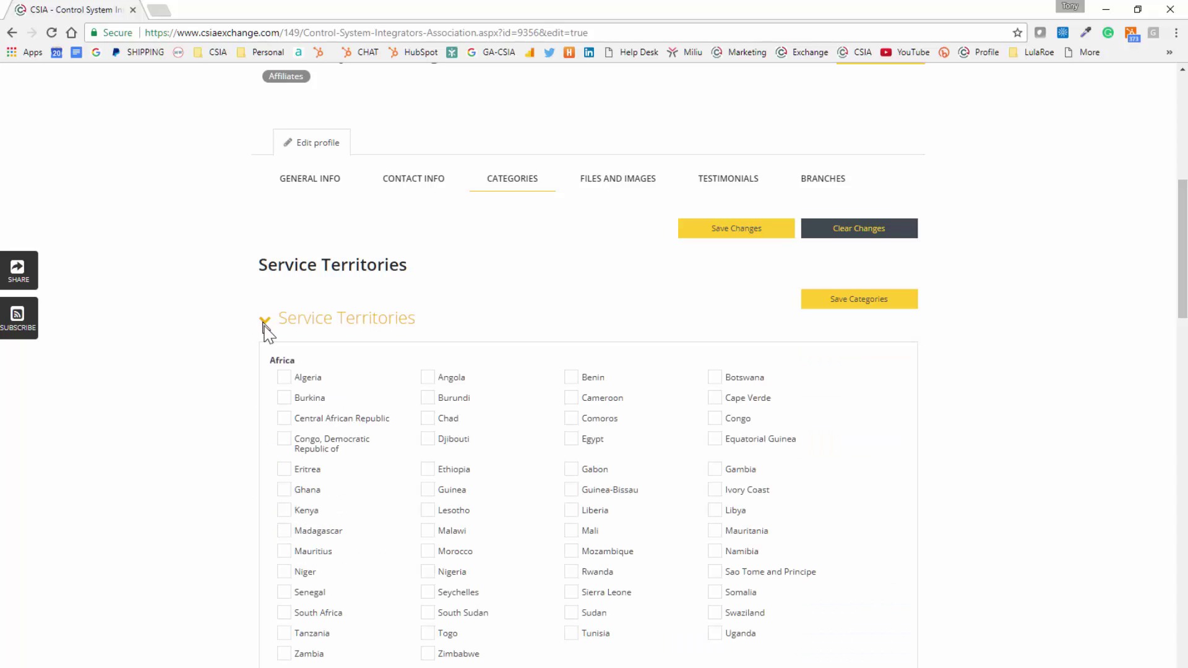
scroll(339, 385, down, 1)
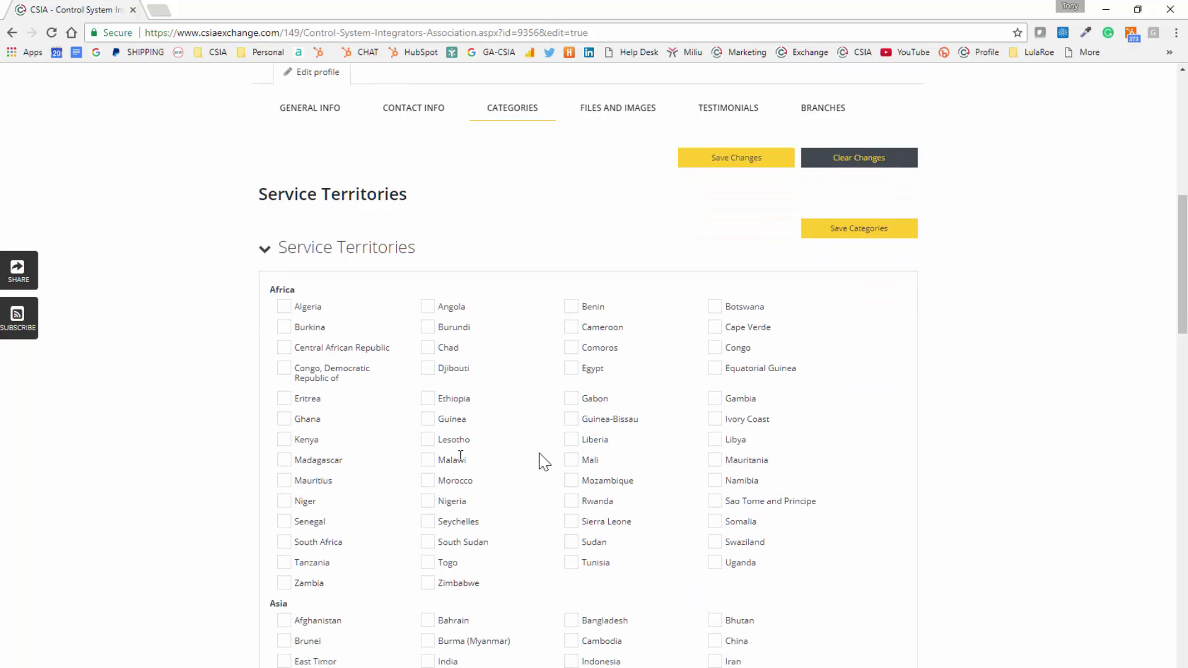
scroll(541, 462, down, 6)
scroll(604, 466, down, 3)
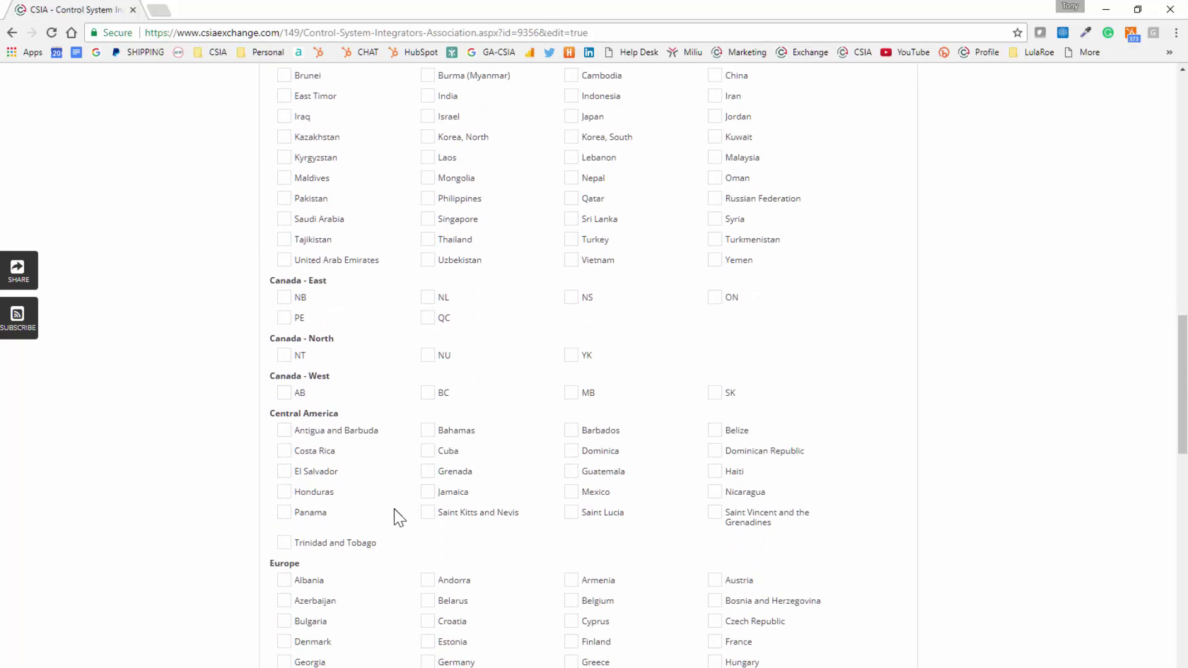
click(265, 358)
click(261, 359)
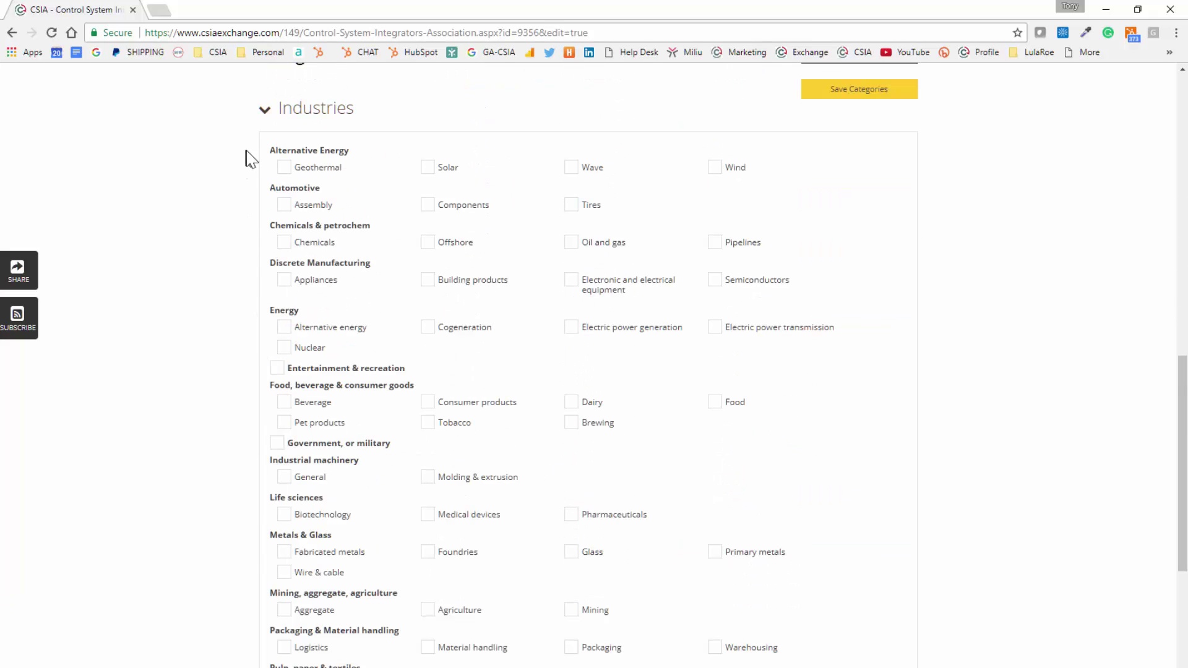
scroll(341, 384, down, 2)
scroll(340, 384, up, 2)
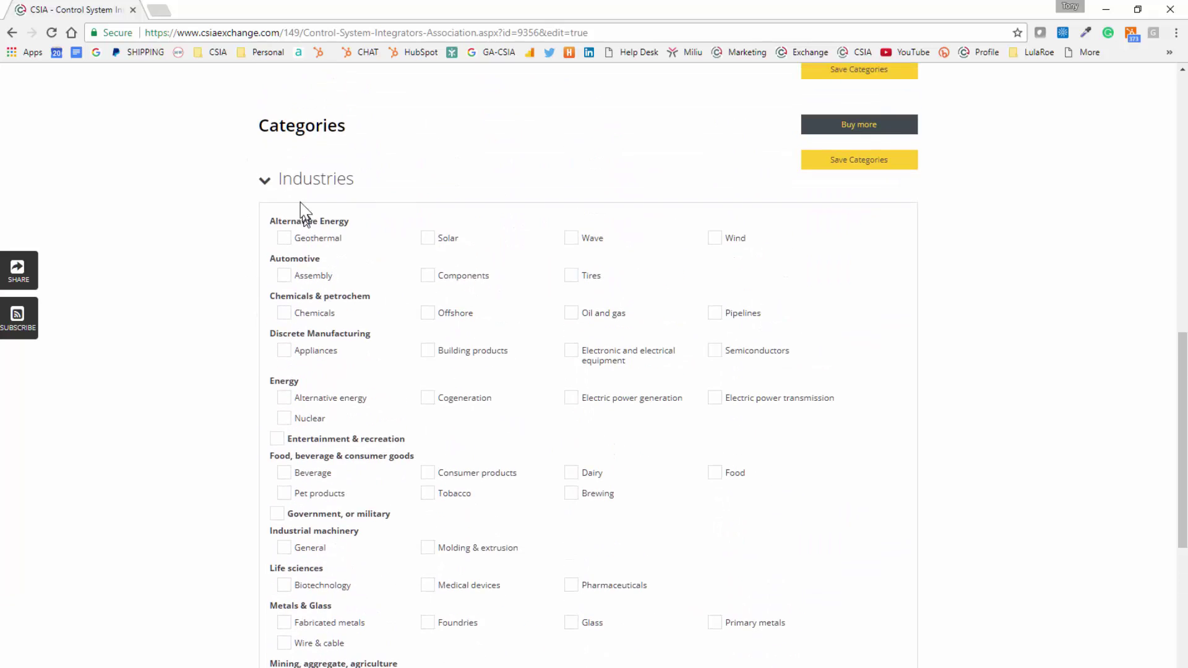
click(265, 180)
Step: Check Specialties and Products, then expand the Certifications (Integrators Only) vendor list
click(268, 396)
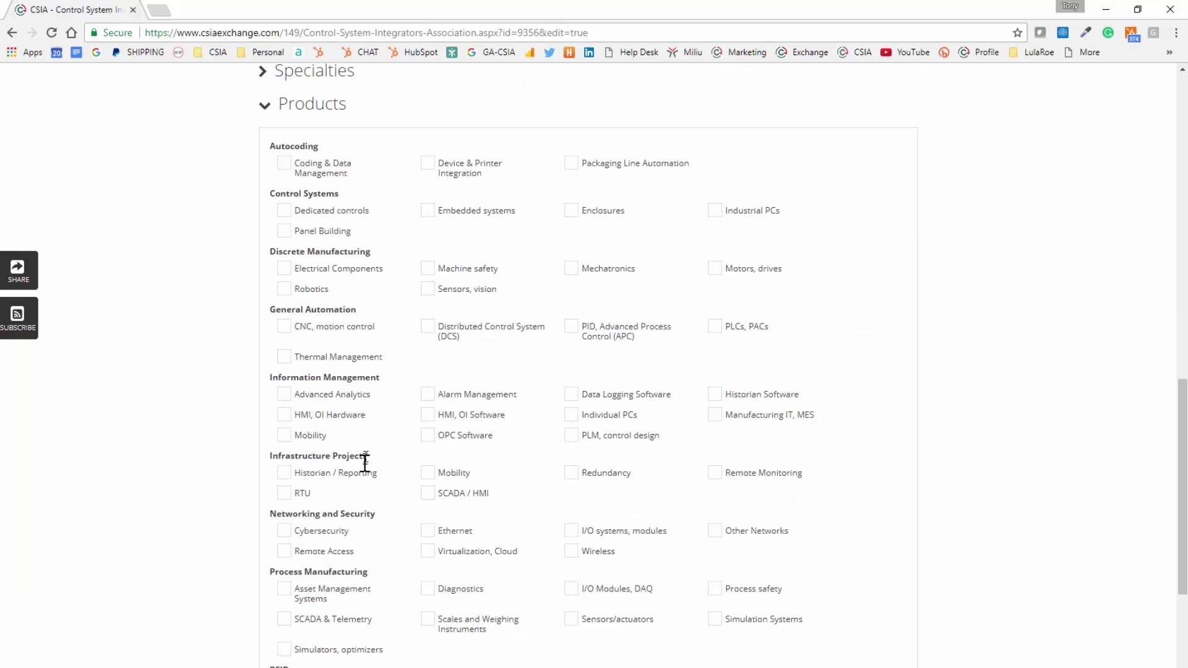
scroll(327, 408, down, 1)
scroll(321, 405, up, 3)
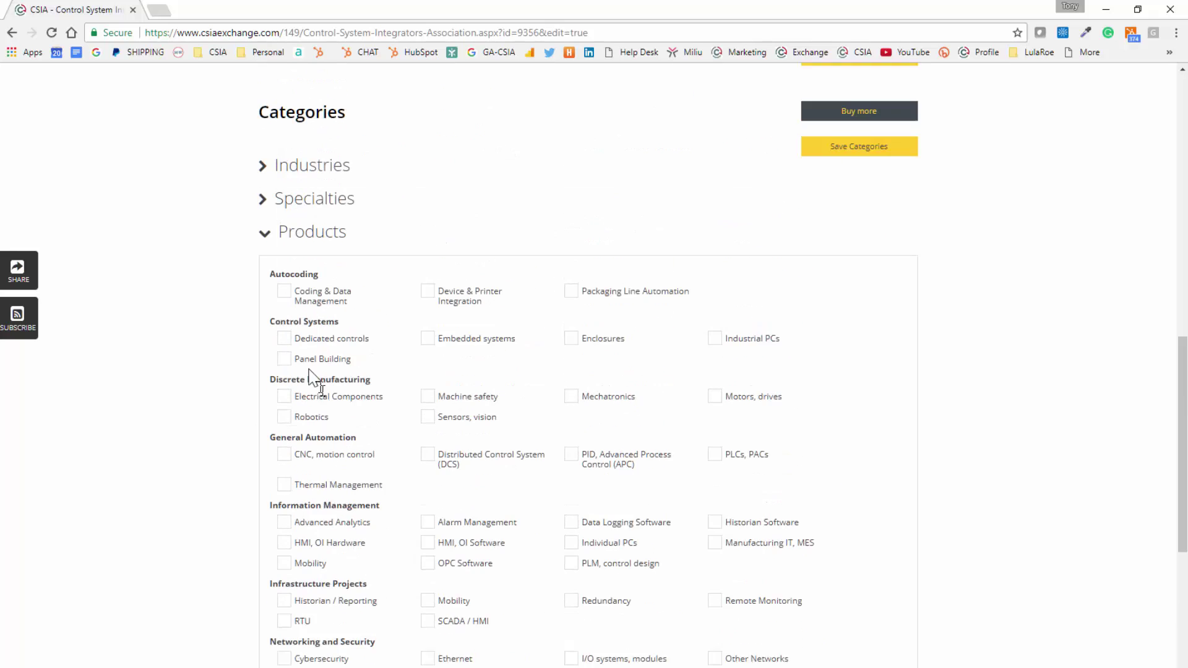
click(262, 247)
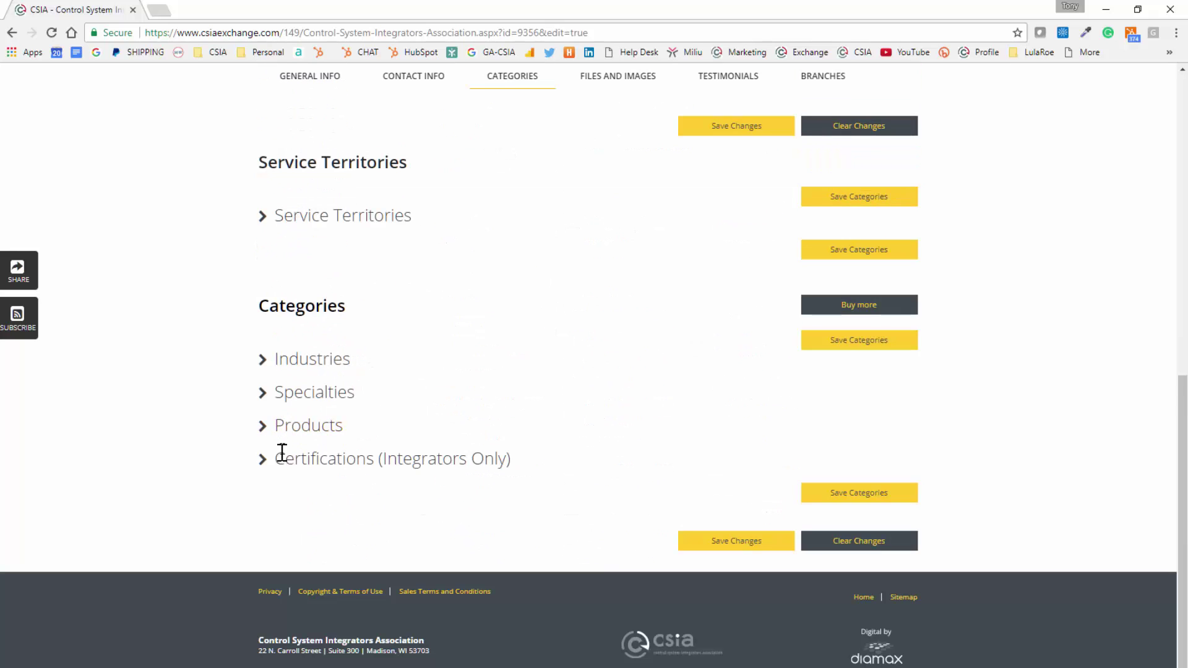
click(261, 459)
scroll(262, 470, down, 3)
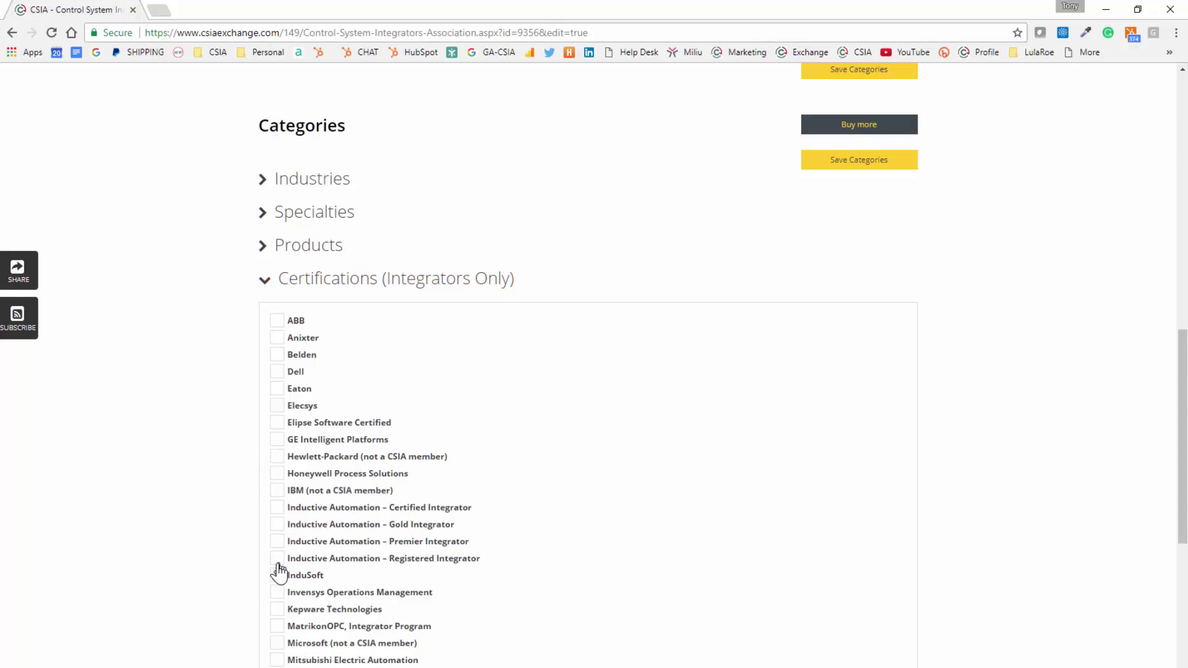
scroll(309, 459, down, 1)
scroll(310, 459, down, 2)
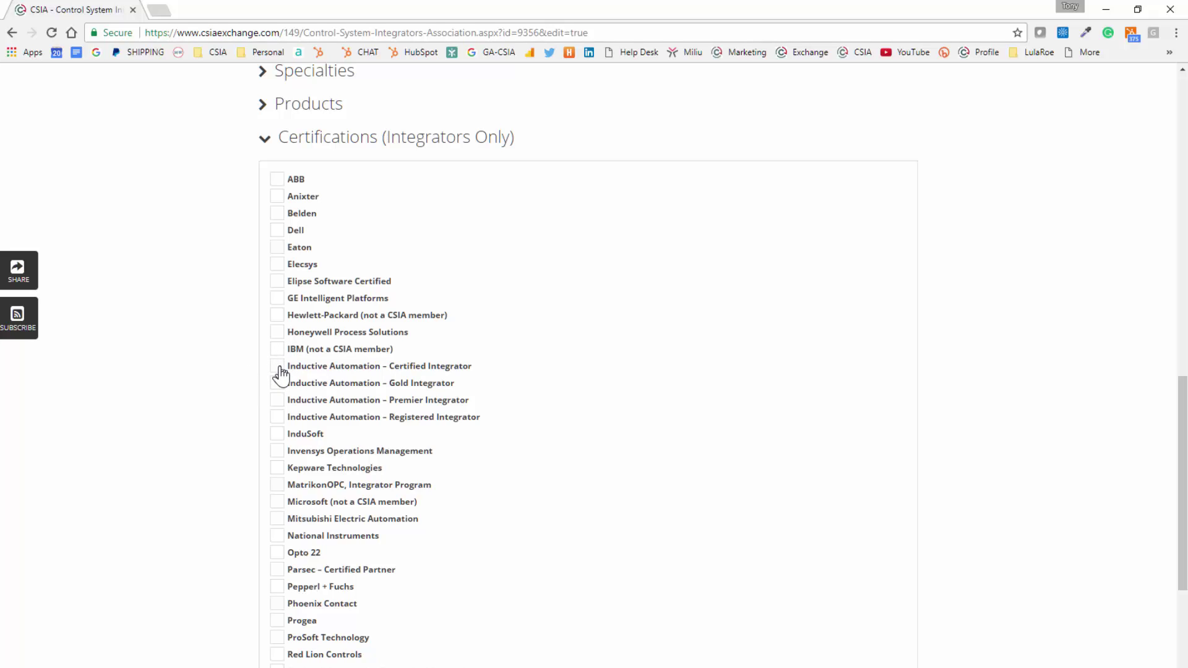
scroll(289, 544, down, 2)
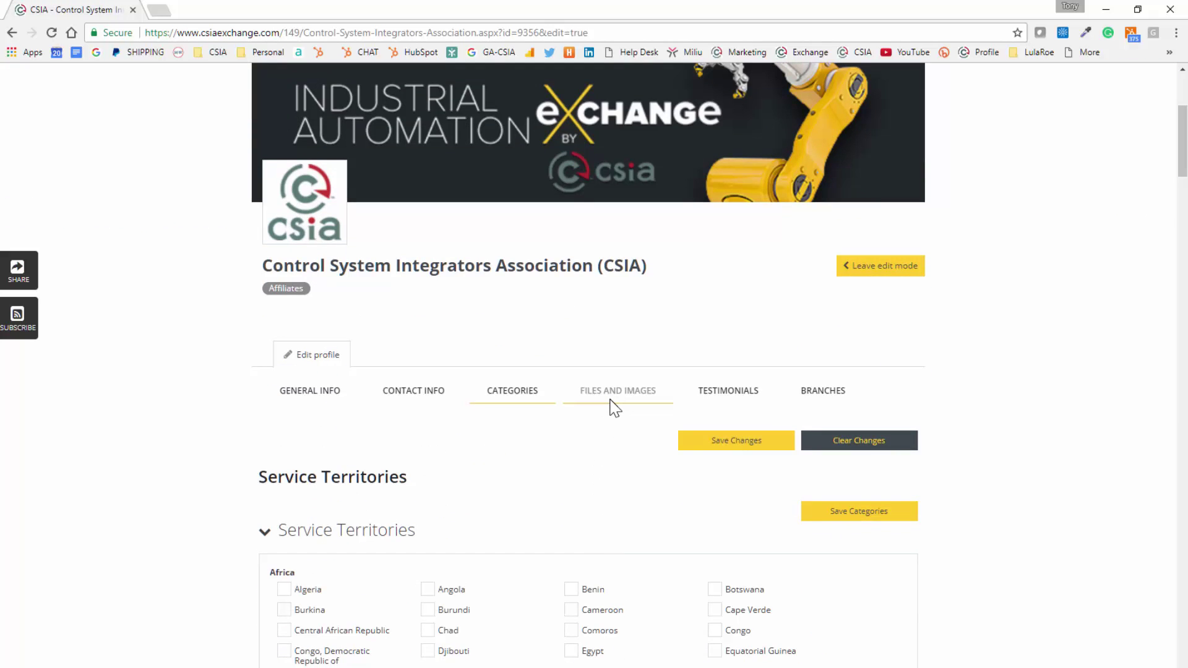
Step: Review the logo, banner, website screenshot, brochure and featured YouTube video under Files and Images
click(612, 401)
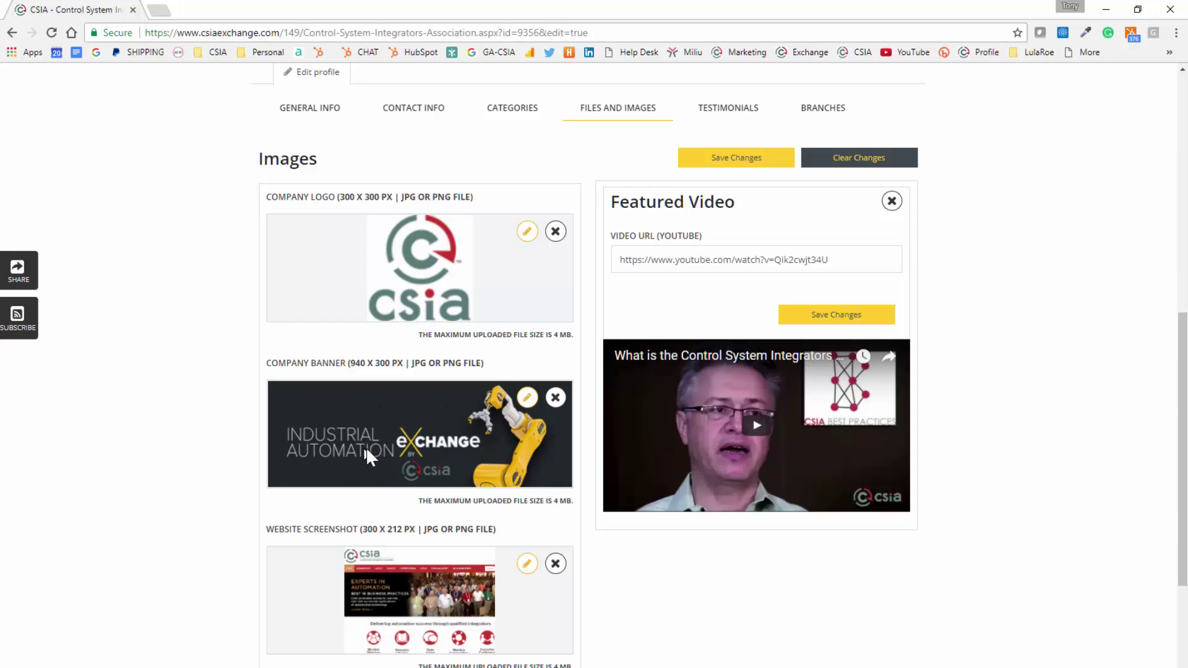
scroll(374, 457, down, 3)
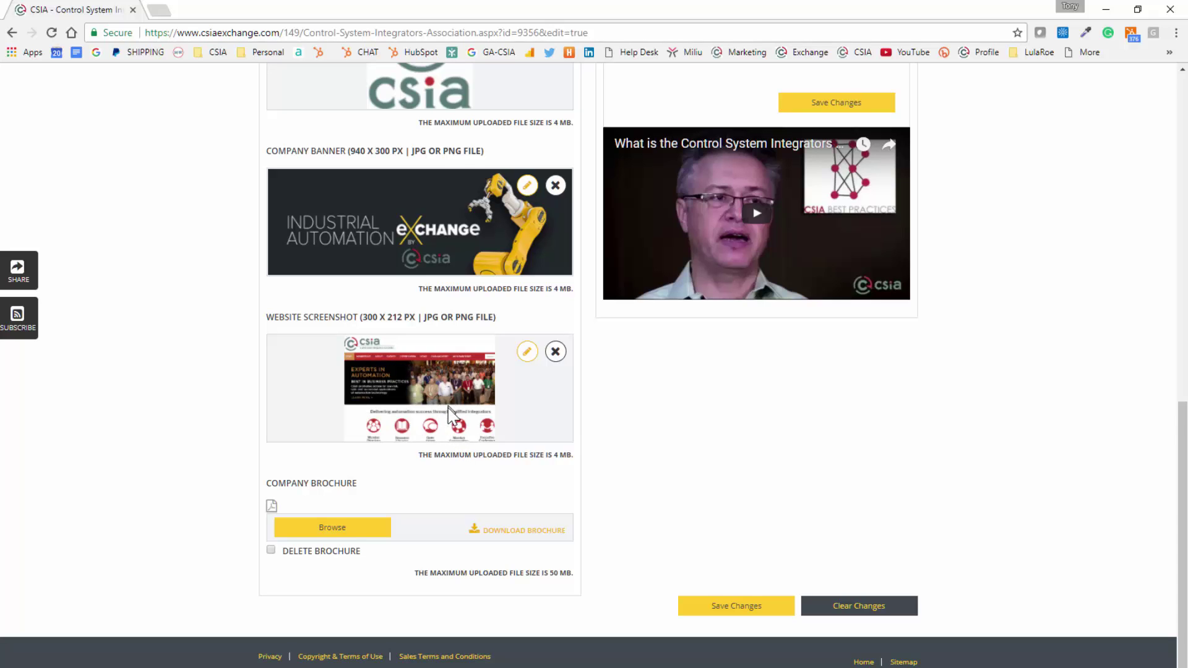
scroll(452, 414, down, 1)
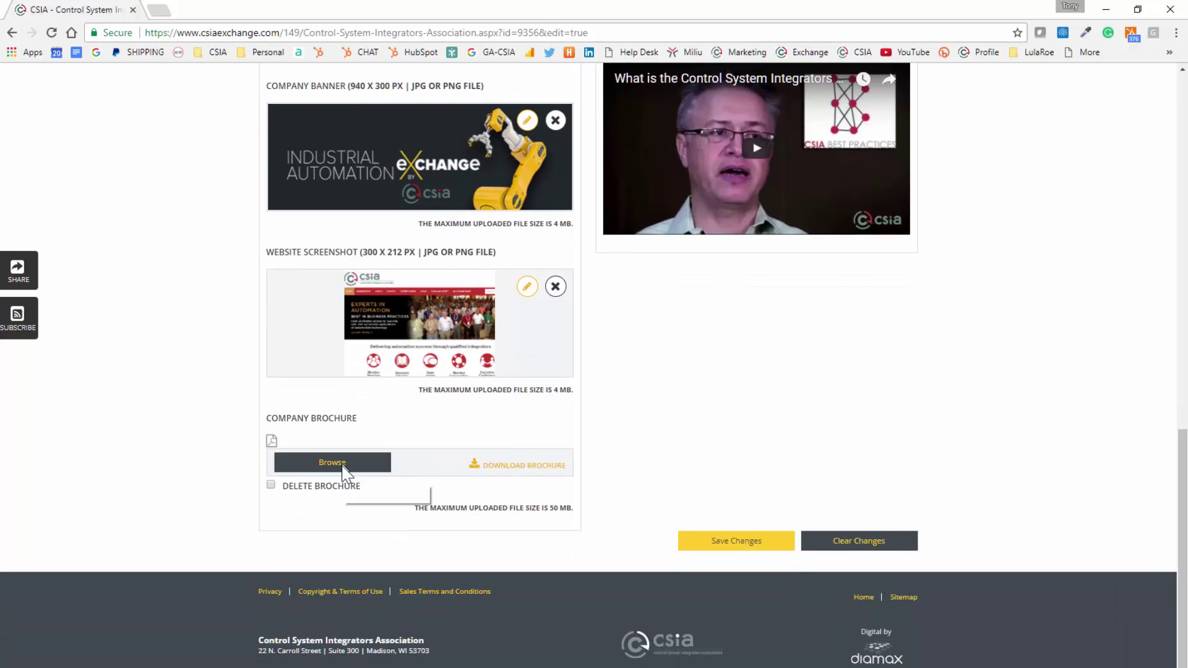
scroll(681, 489, up, 3)
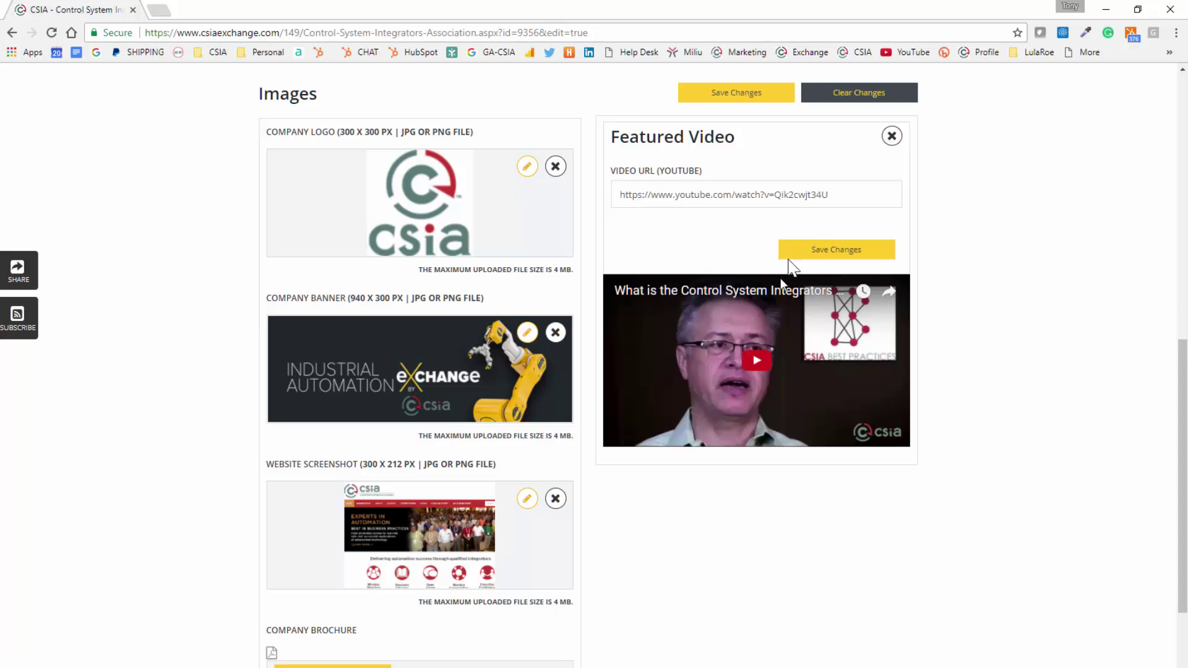
Step: Save Files and Images, then scroll through the existing testimonial cards
click(756, 87)
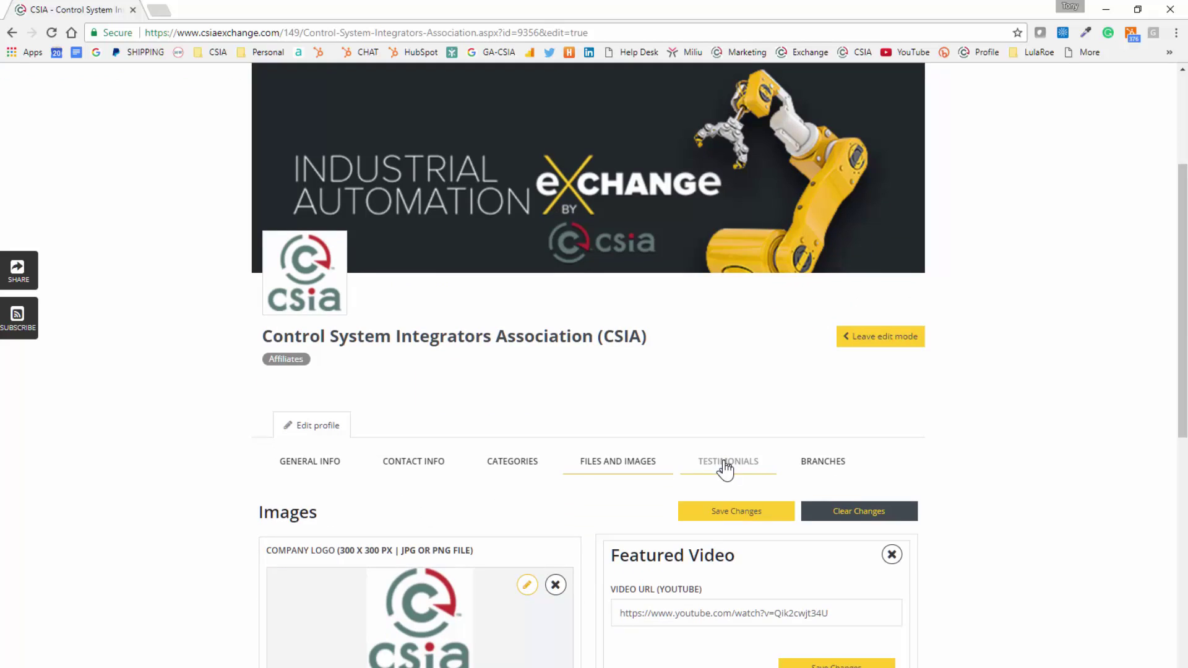
click(725, 464)
scroll(657, 469, down, 1)
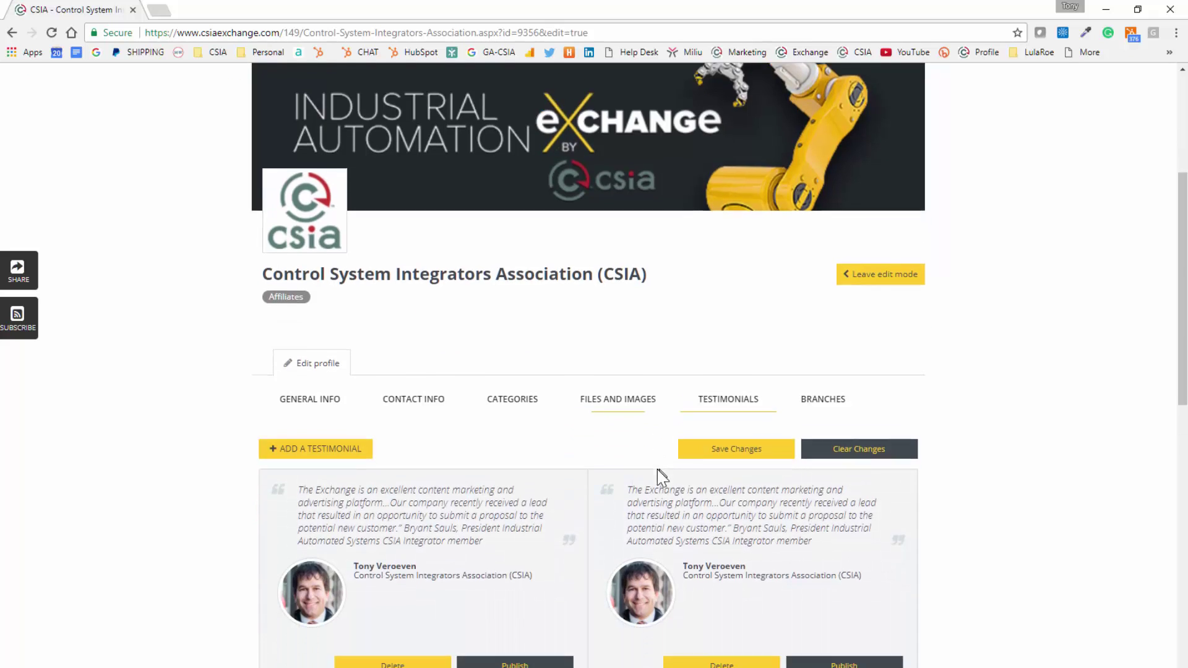
scroll(658, 478, down, 1)
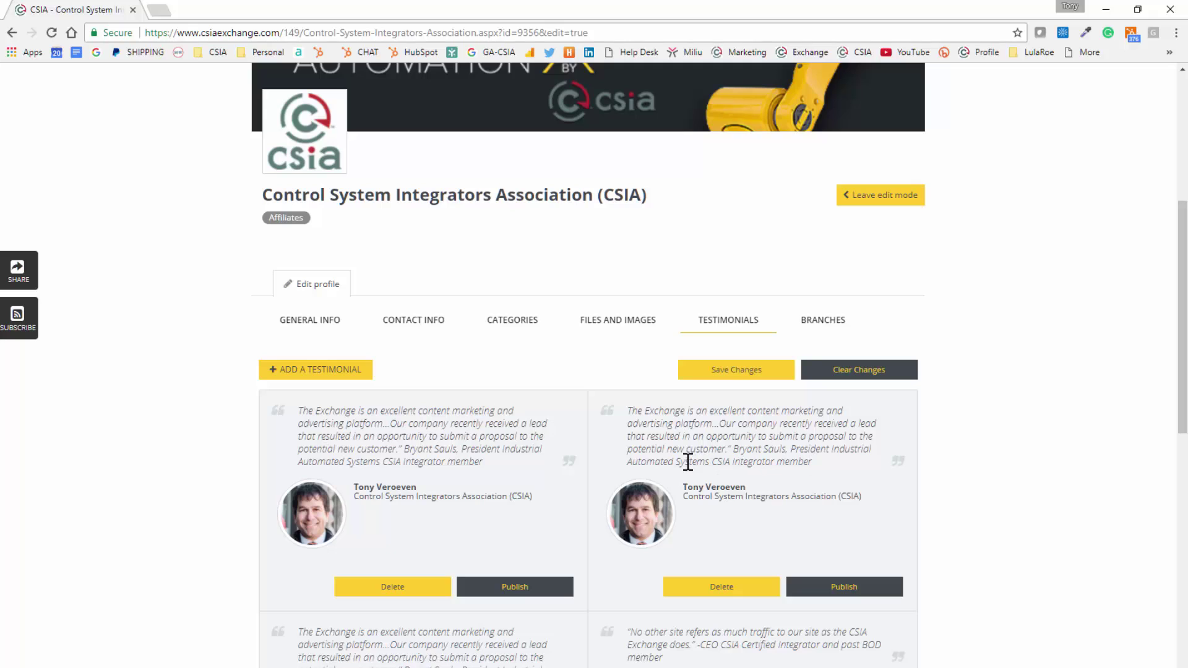
scroll(690, 463, down, 1)
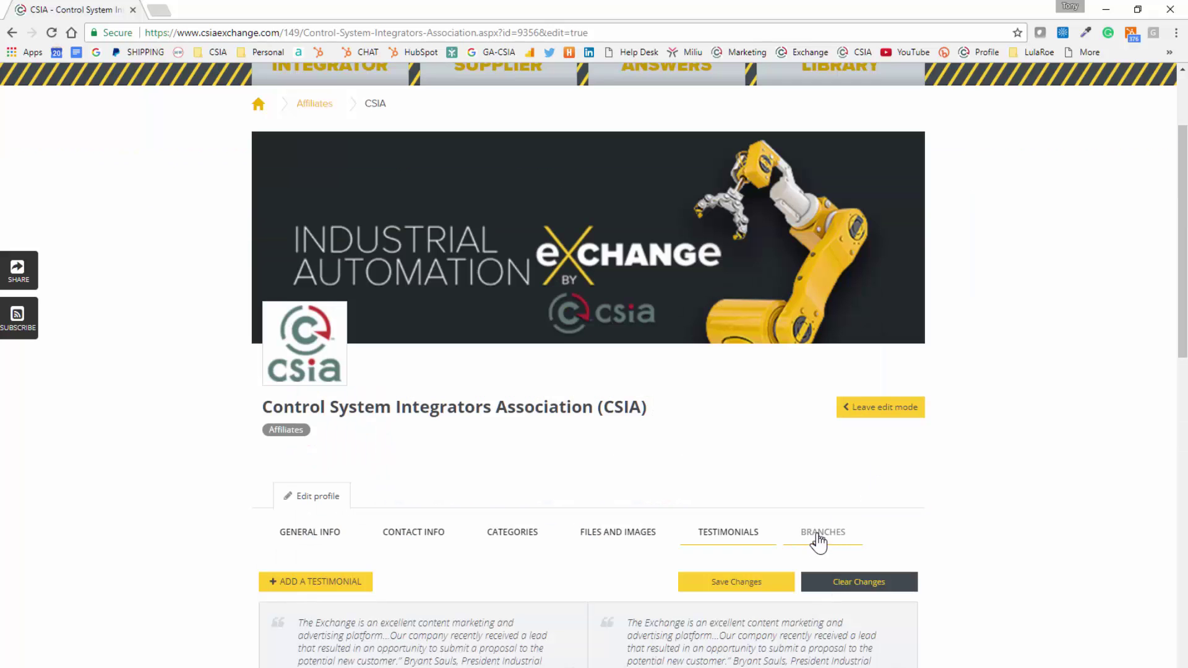
Step: Check the empty Branches section, then leave edit mode for the normal profile view
click(821, 537)
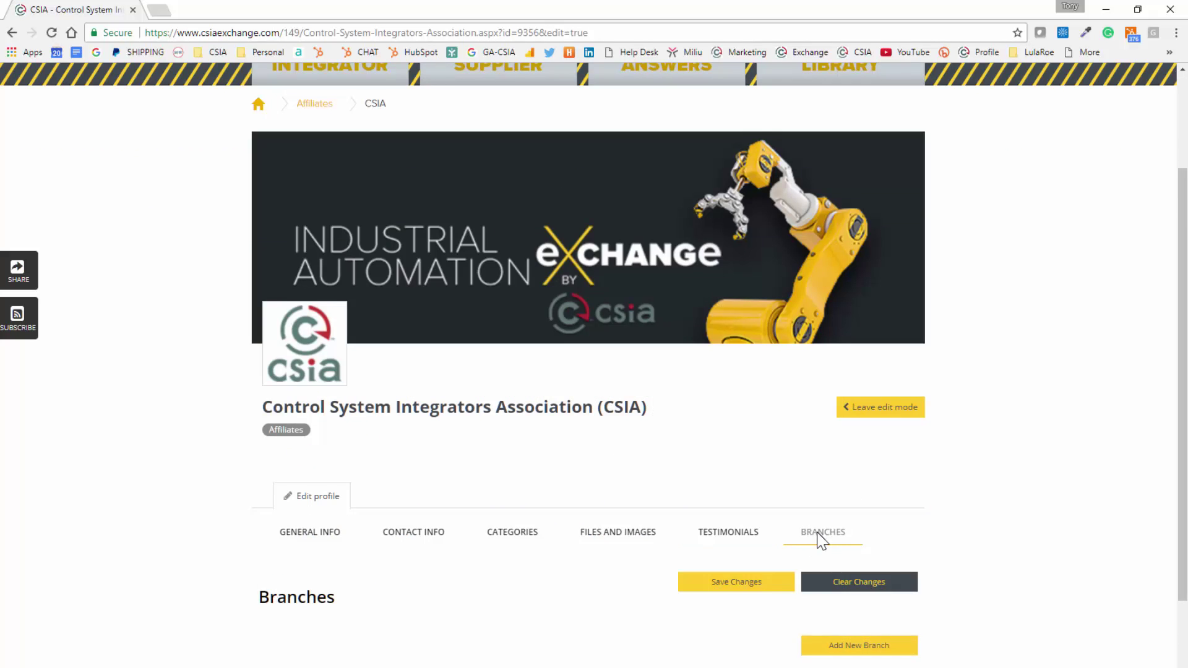
scroll(820, 541, down, 2)
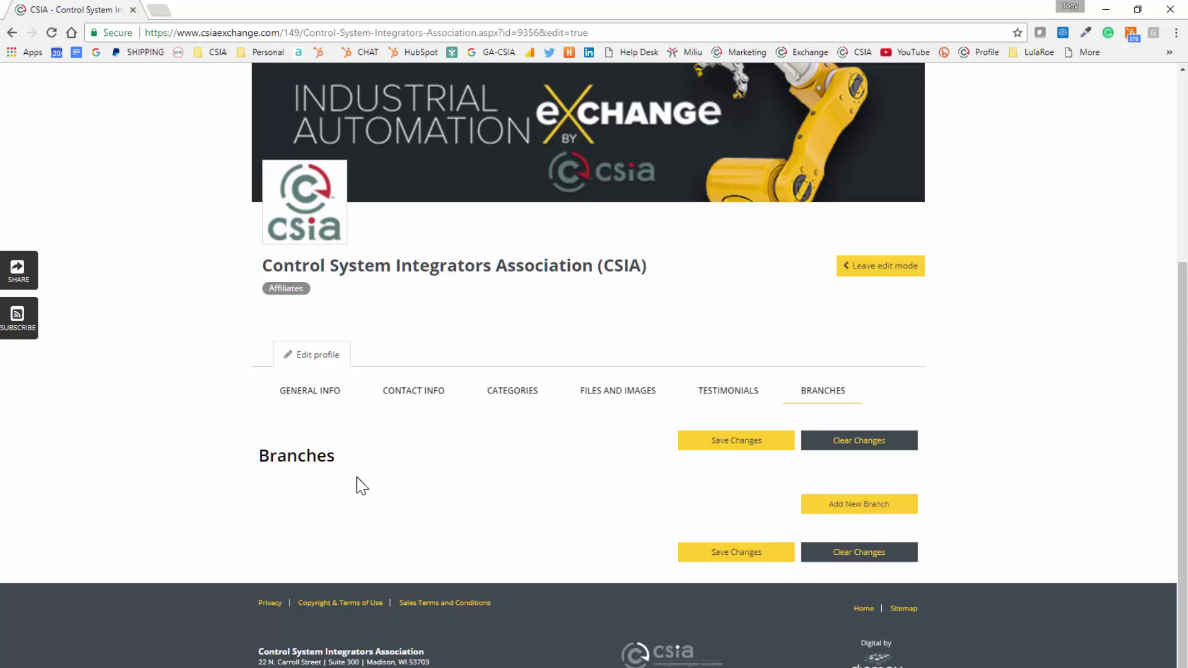
click(859, 267)
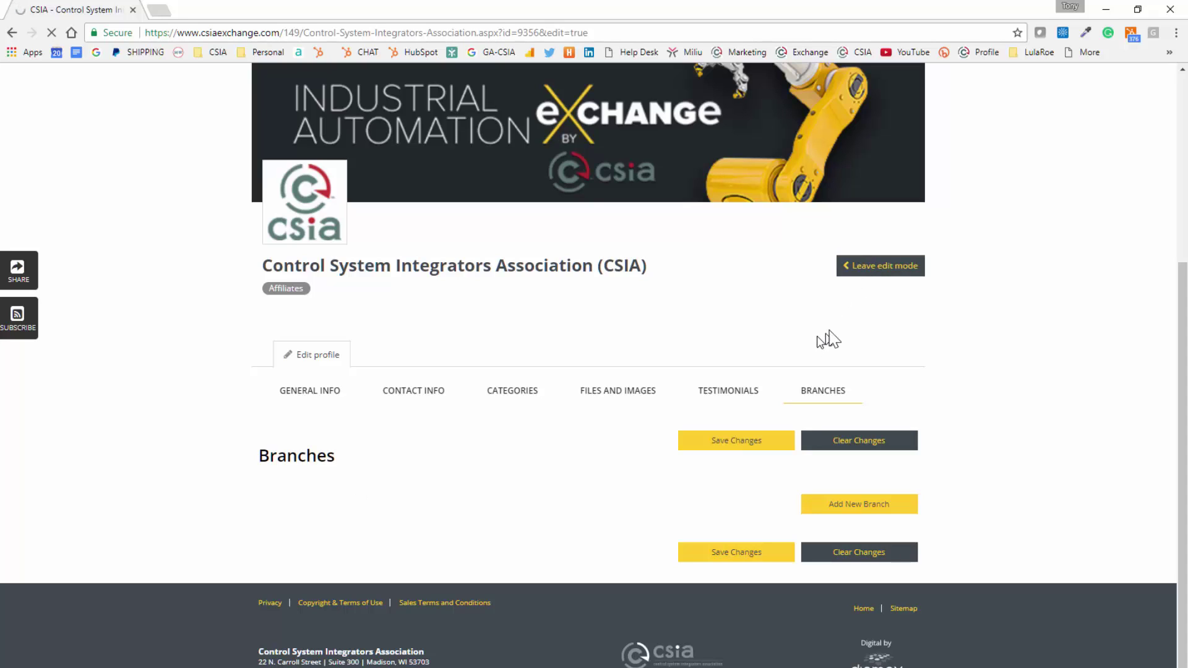